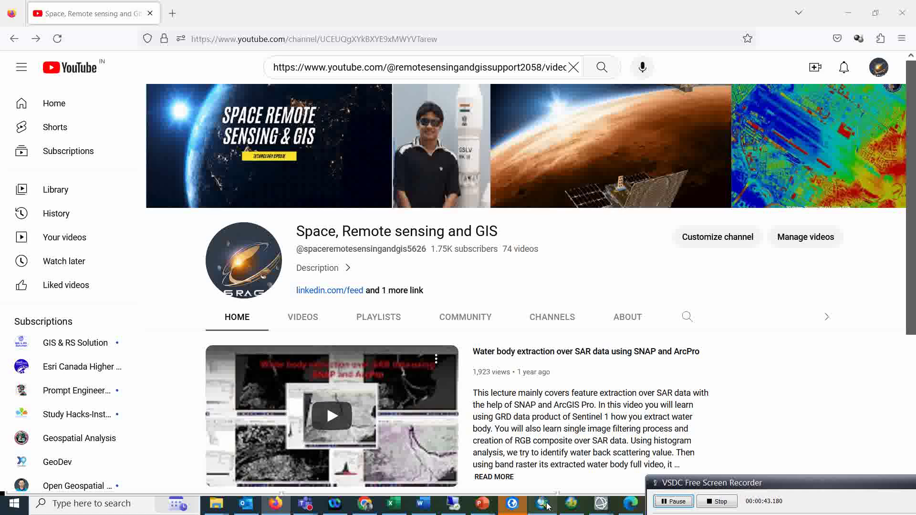
- Switch from the browser to ArcScene with its empty untitled scene
{"action": "mouse_move", "coordinate": [543, 504]}
{"action": "left_click", "coordinate": [527, 474]}
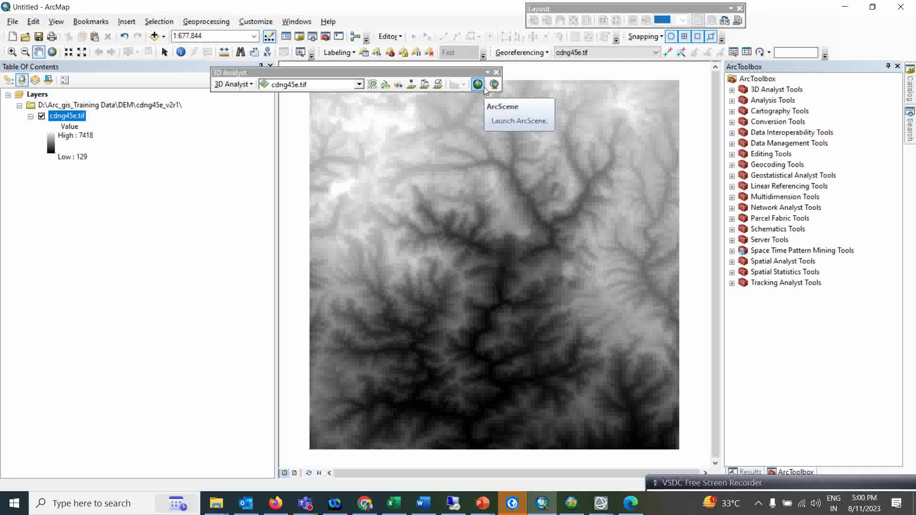
{"action": "left_click", "coordinate": [570, 502]}
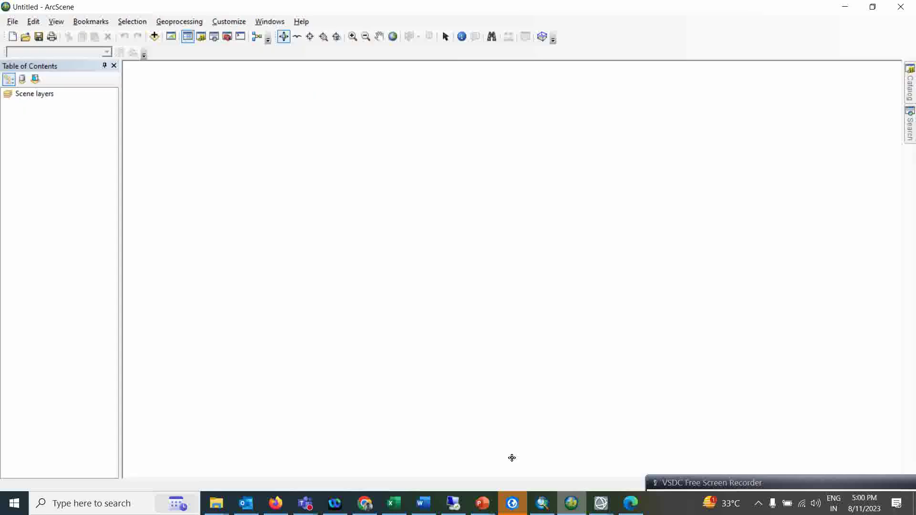
- Add the cdng45e.tif elevation raster from the DEM\cdng45e_v2r1 folder of Arc_gis_Training Data to the scene
{"action": "left_click", "coordinate": [153, 37]}
{"action": "left_click", "coordinate": [532, 220]}
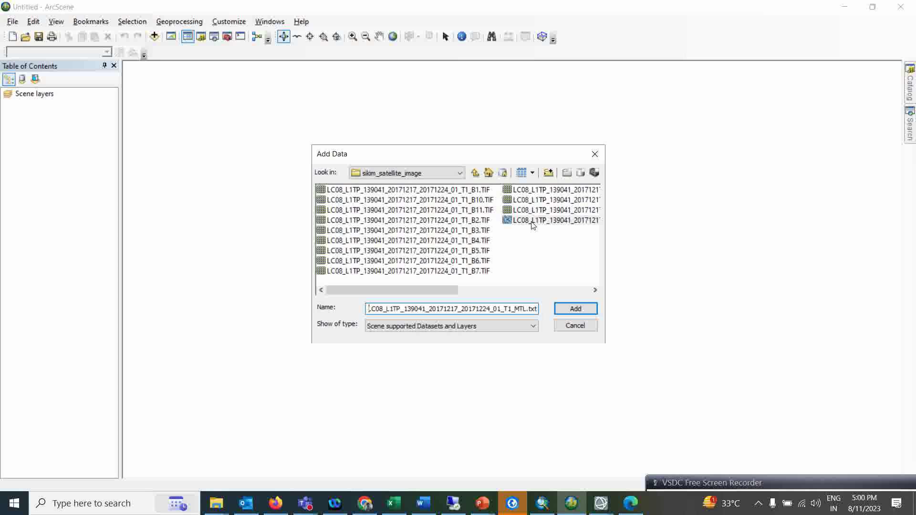
{"action": "left_click", "coordinate": [476, 173]}
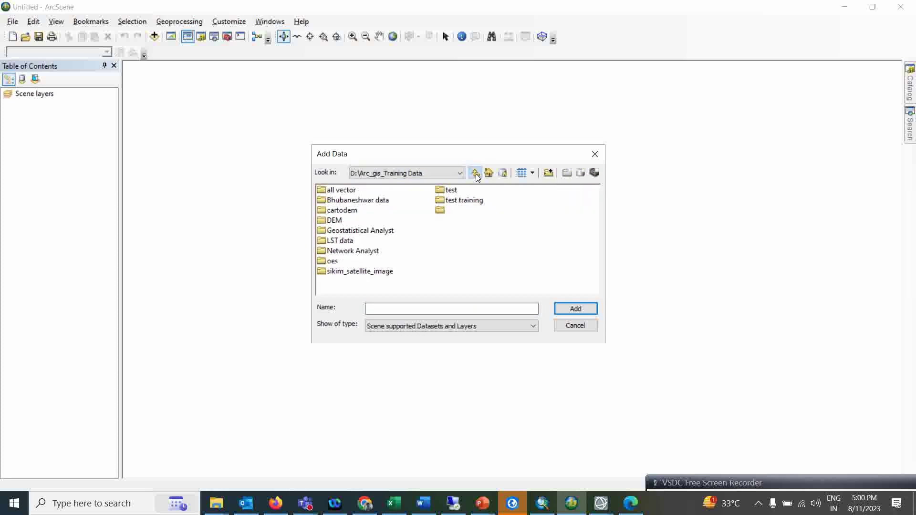
{"action": "double_click", "coordinate": [335, 221]}
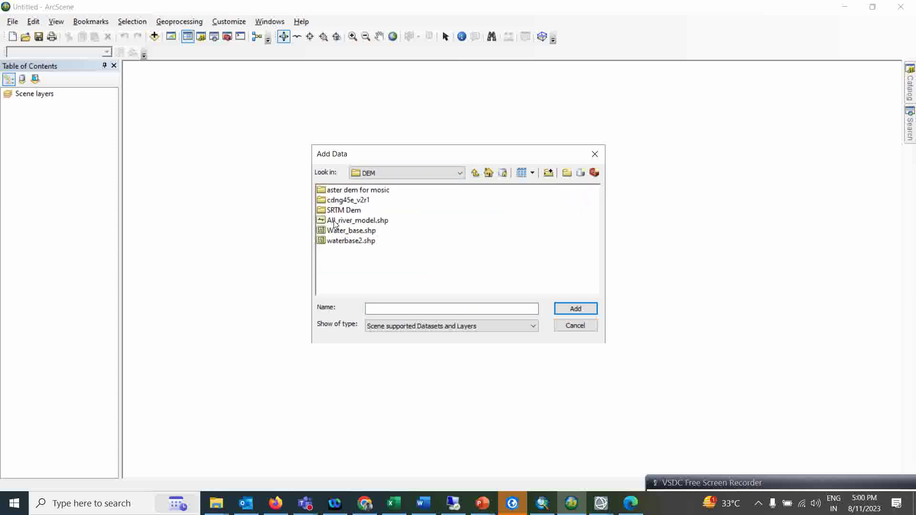
{"action": "double_click", "coordinate": [348, 200]}
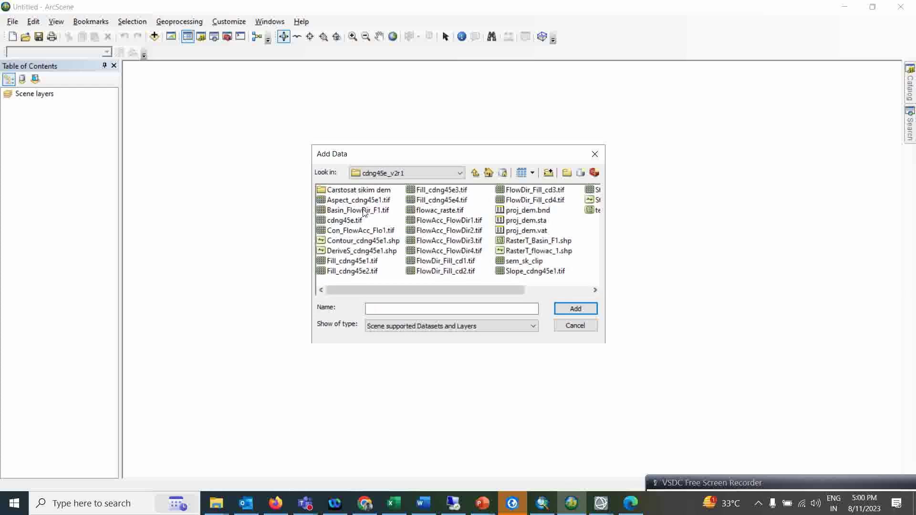
{"action": "left_click", "coordinate": [345, 223]}
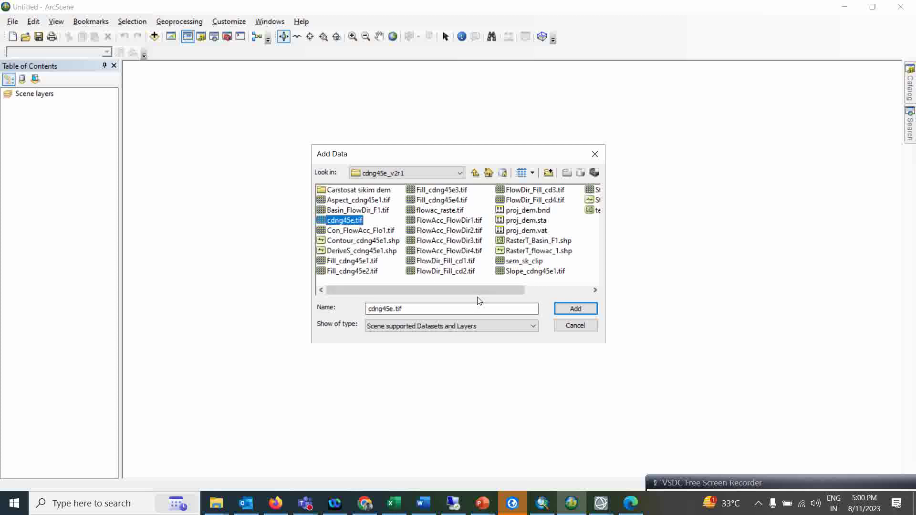
{"action": "left_click", "coordinate": [576, 310]}
- Change the cdng45e.tif layer's color ramp to the light green, green, orange, brown and white elevation ramp
{"action": "left_click_drag", "start_coordinate": [725, 256], "coordinate": [551, 294]}
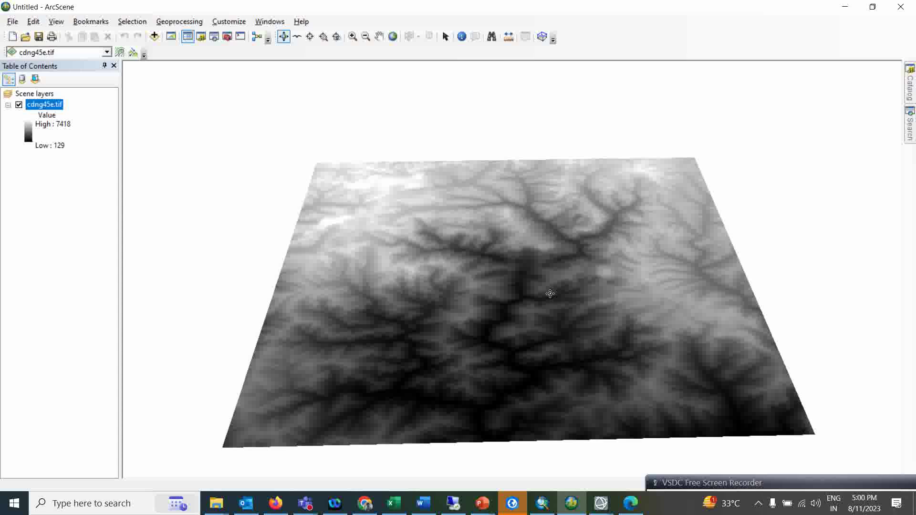
{"action": "left_click", "coordinate": [29, 133]}
{"action": "left_click", "coordinate": [114, 174]}
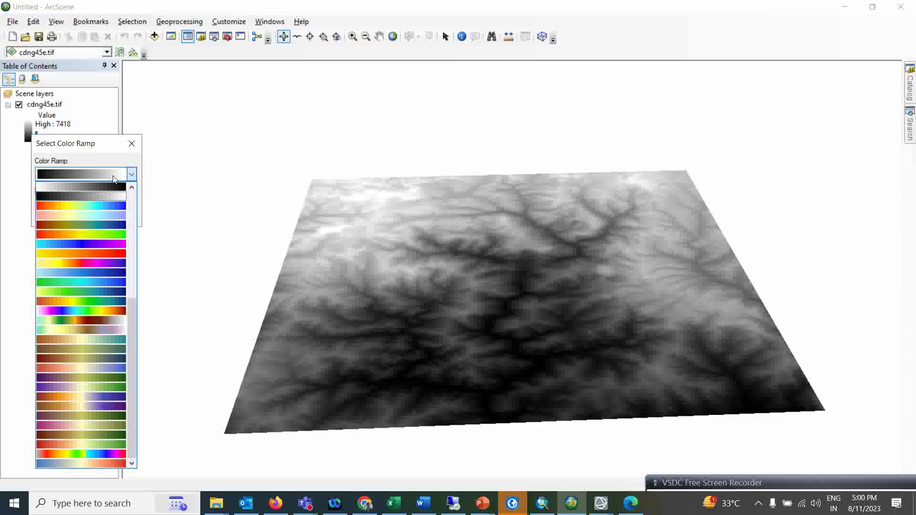
{"action": "left_click", "coordinate": [65, 319]}
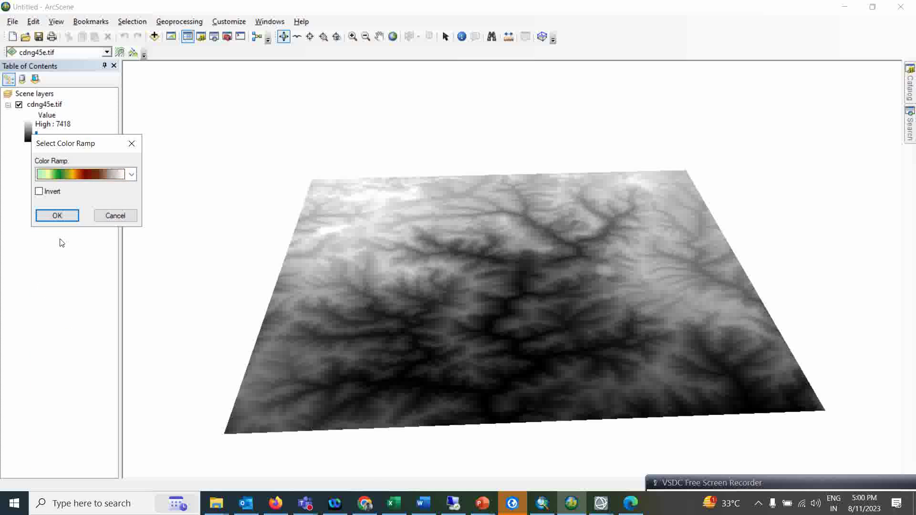
{"action": "left_click", "coordinate": [62, 216]}
- Float the cdng45e.tif layer on its own raster as custom surface, with an elevation conversion factor of 1.5
{"action": "left_click_drag", "start_coordinate": [415, 318], "coordinate": [385, 322]}
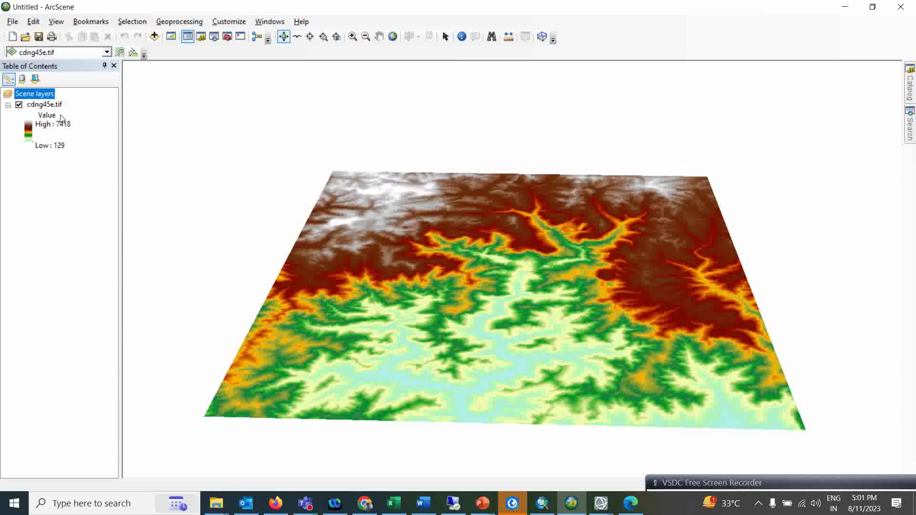
{"action": "left_click", "coordinate": [49, 106]}
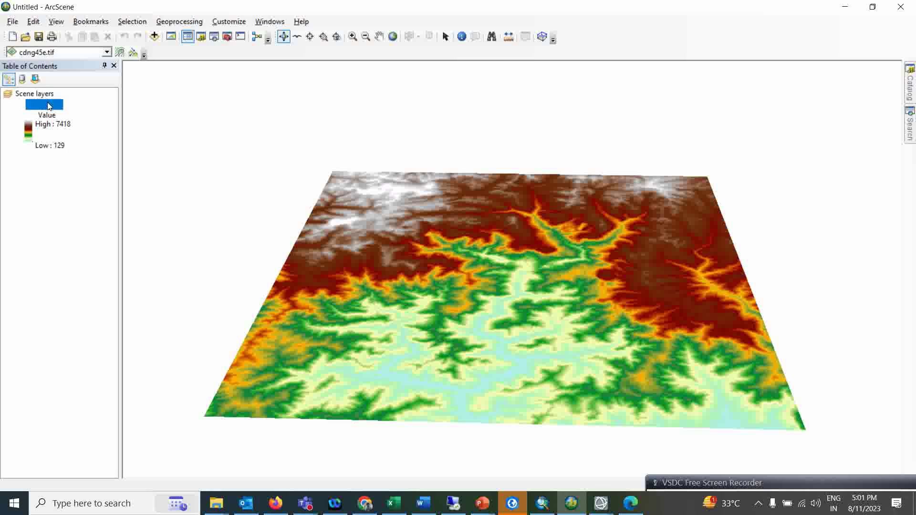
{"action": "right_click", "coordinate": [49, 106]}
{"action": "left_click", "coordinate": [86, 237]}
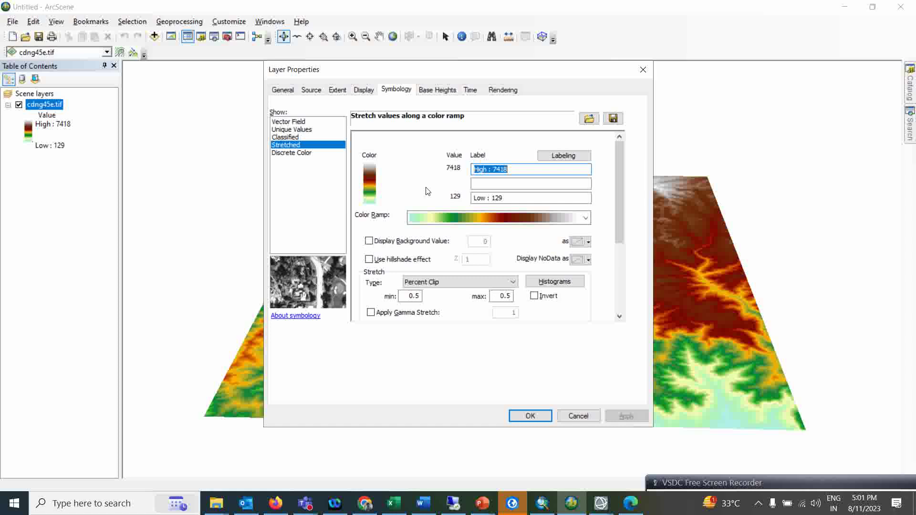
{"action": "left_click", "coordinate": [439, 91]}
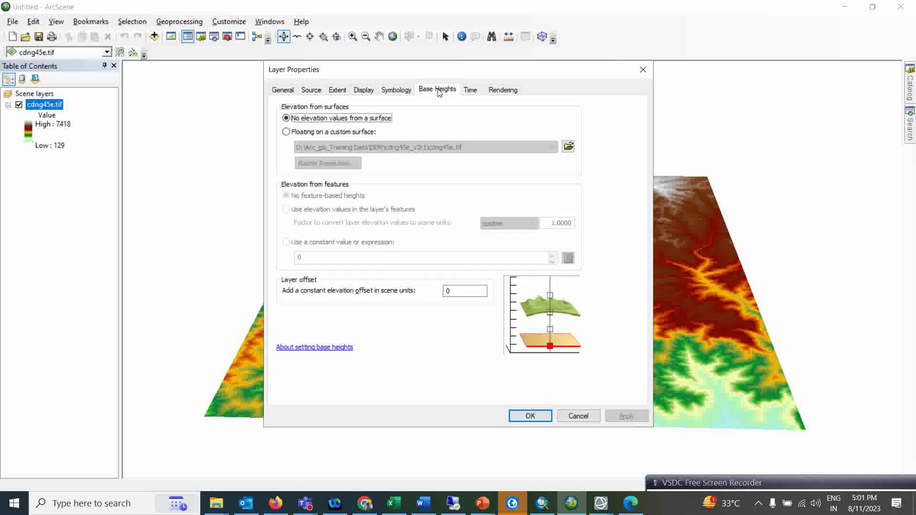
{"action": "left_click", "coordinate": [286, 132]}
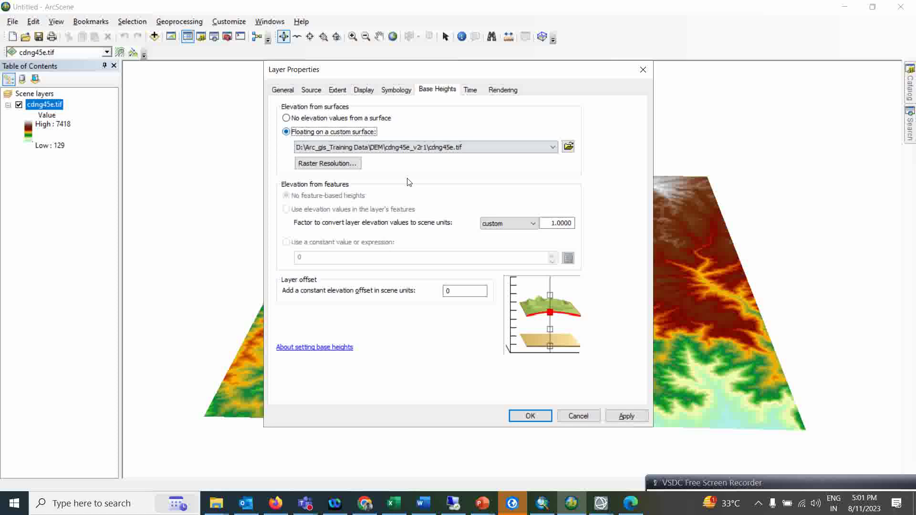
{"action": "left_click", "coordinate": [562, 223]}
{"action": "key", "text": "BackSpace"}
{"action": "type", "text": "5"}
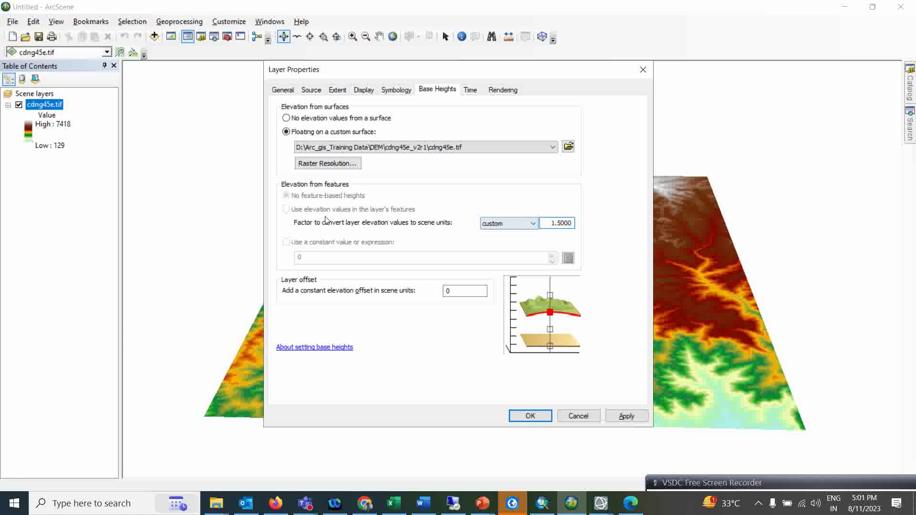
{"action": "left_click", "coordinate": [627, 417]}
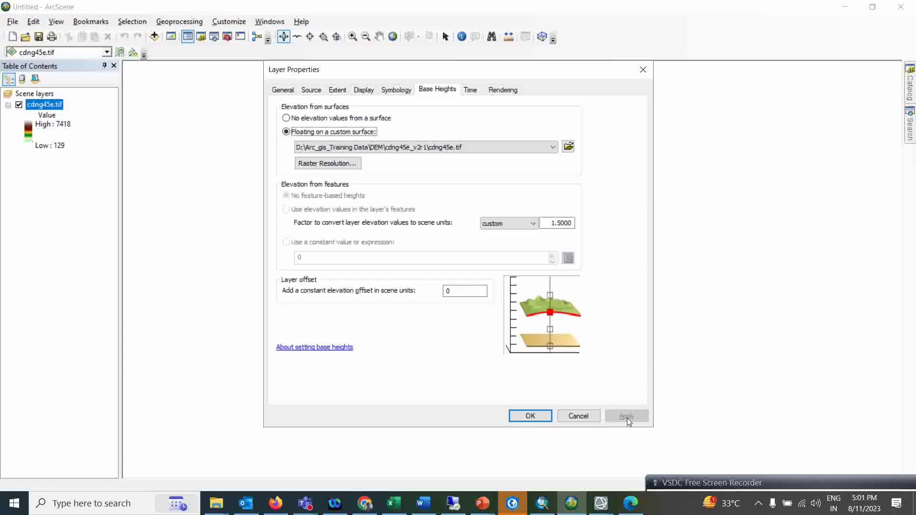
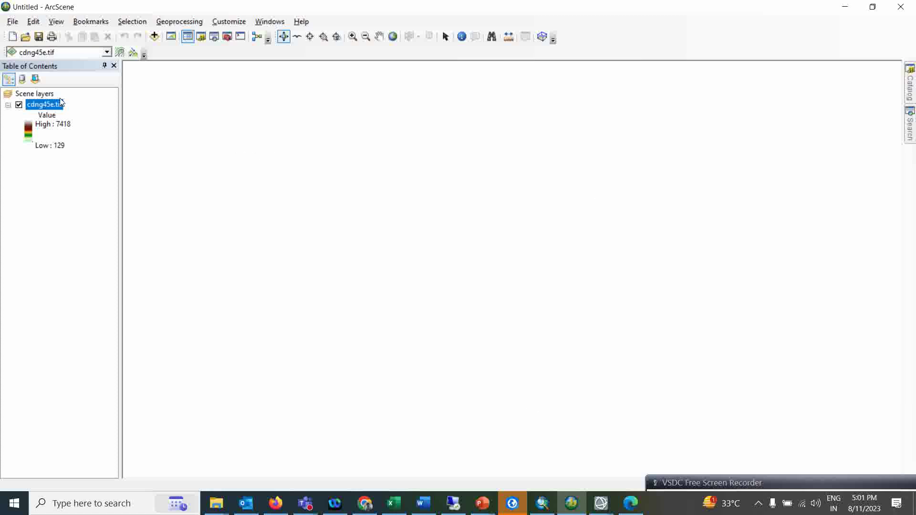
- Set the scene's vertical exaggeration by calculating it from the extent, and inspect the terrain in 3D
{"action": "left_click", "coordinate": [47, 95]}
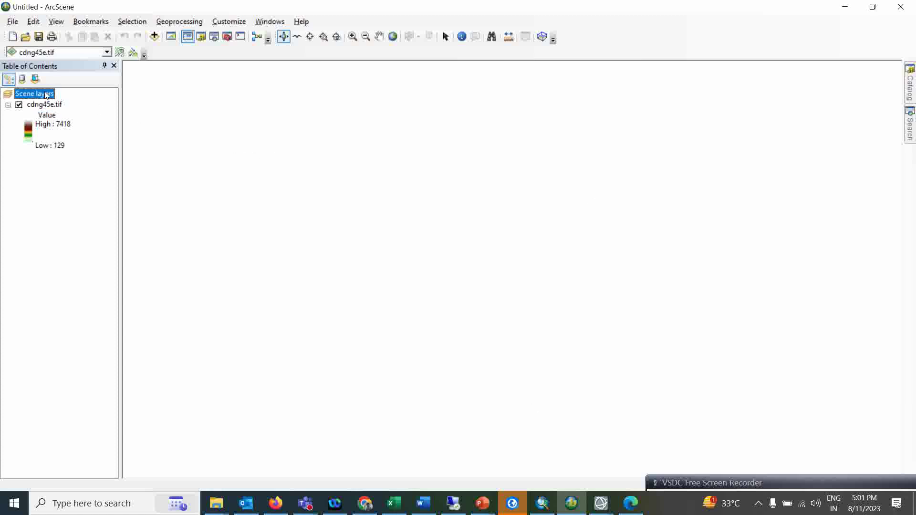
{"action": "right_click", "coordinate": [47, 95]}
{"action": "left_click", "coordinate": [84, 142]}
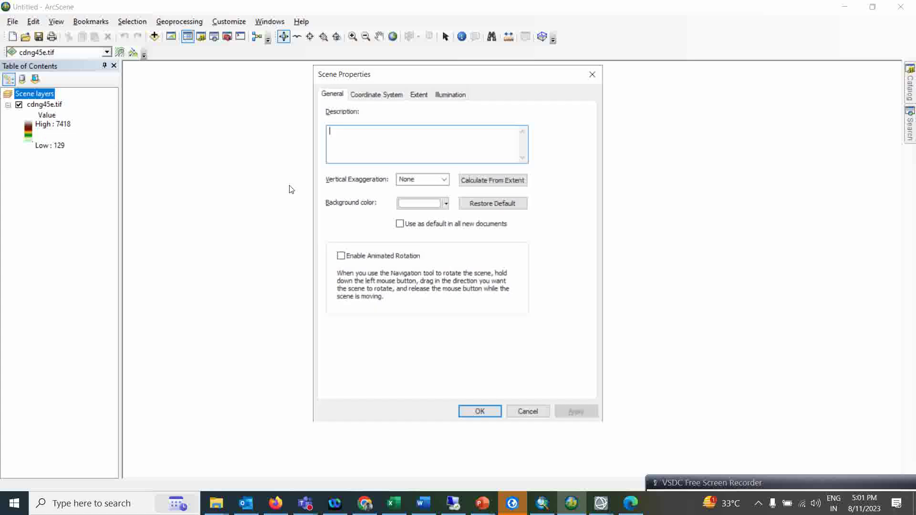
{"action": "left_click", "coordinate": [492, 182]}
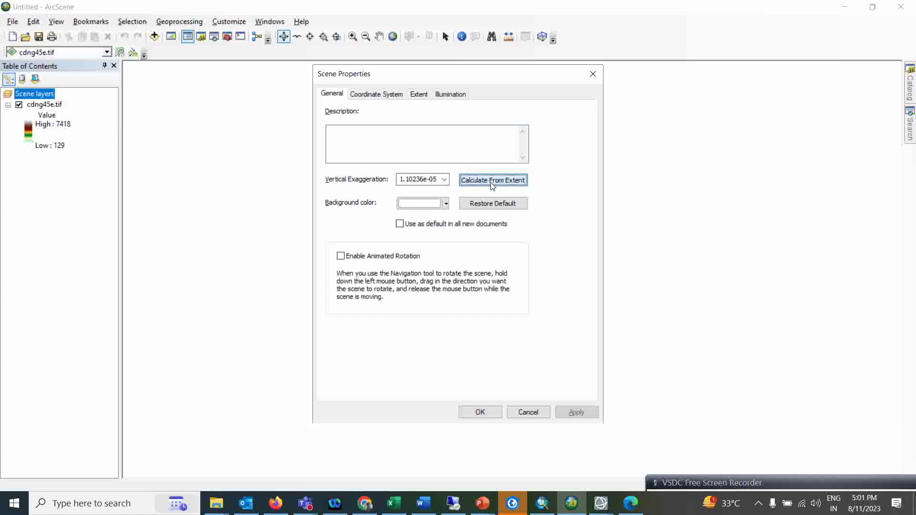
{"action": "left_click", "coordinate": [581, 412]}
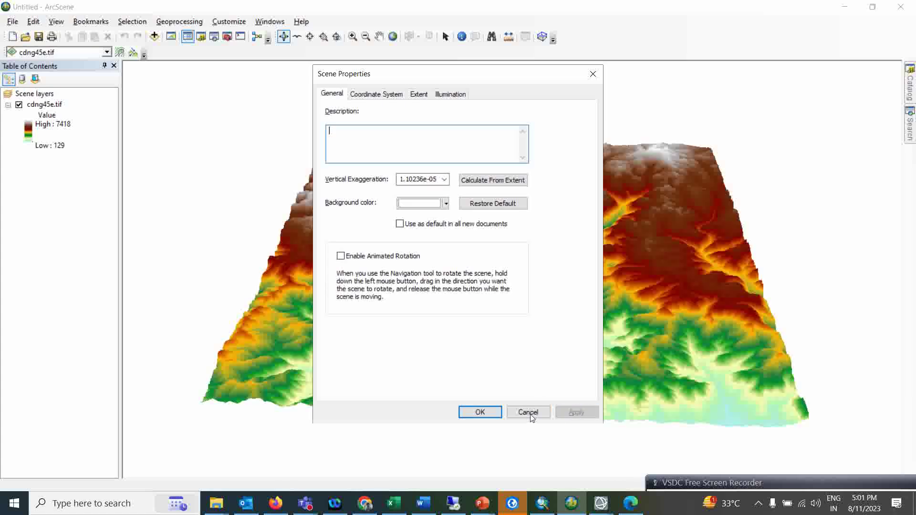
{"action": "left_click", "coordinate": [480, 412]}
{"action": "left_click_drag", "start_coordinate": [536, 305], "coordinate": [302, 196]}
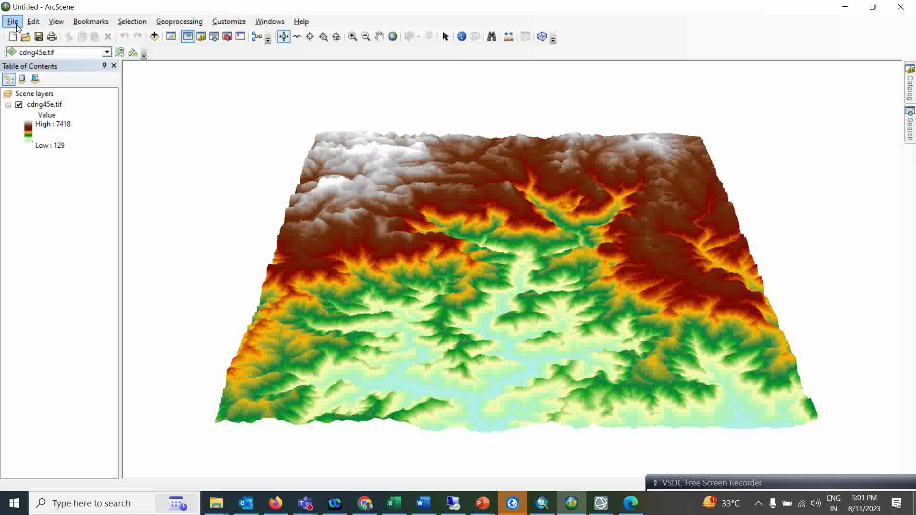
{"action": "left_click", "coordinate": [26, 39]}
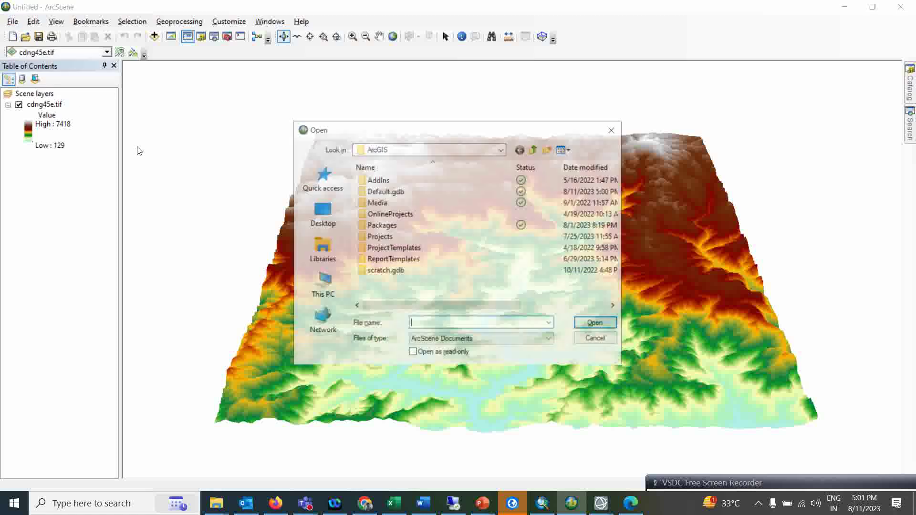
{"action": "left_click", "coordinate": [620, 132]}
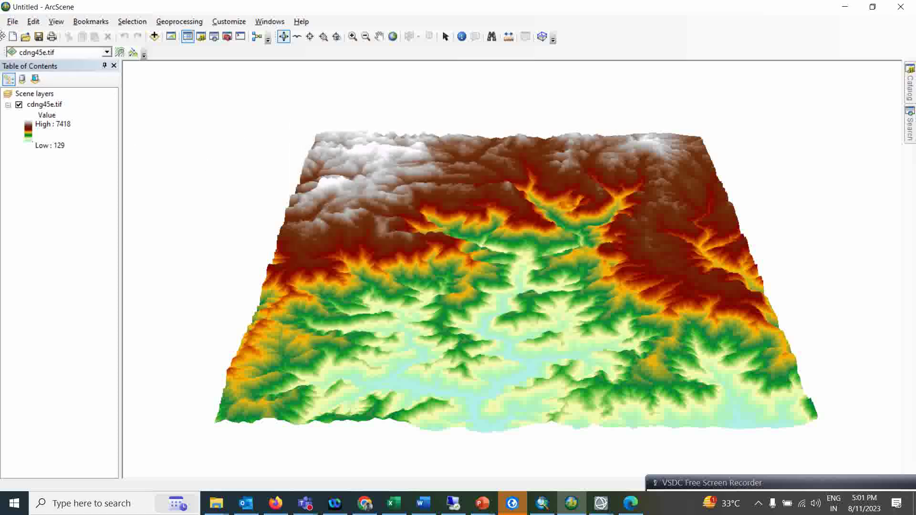
{"action": "left_click", "coordinate": [12, 22]}
{"action": "left_click", "coordinate": [24, 49]}
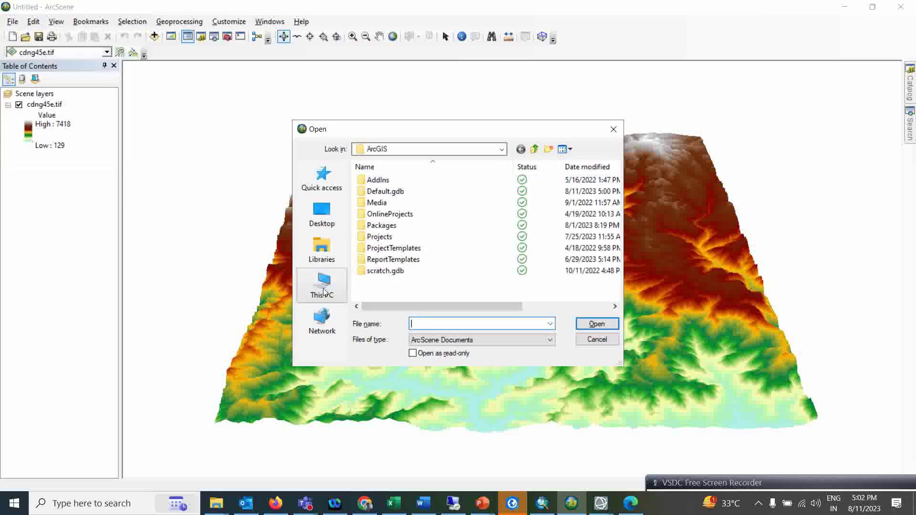
{"action": "left_click", "coordinate": [324, 292]}
{"action": "scroll", "coordinate": [411, 251], "scroll_direction": "down", "scroll_amount": 3}
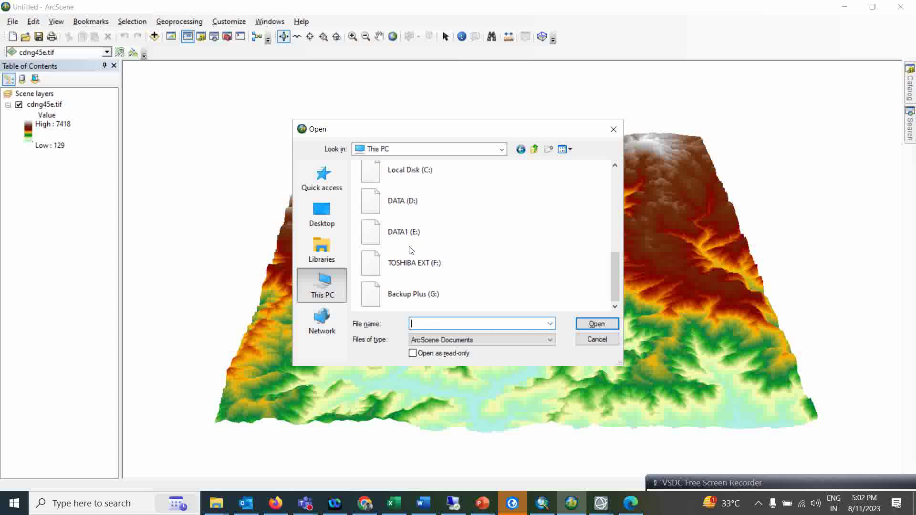
{"action": "double_click", "coordinate": [416, 202]}
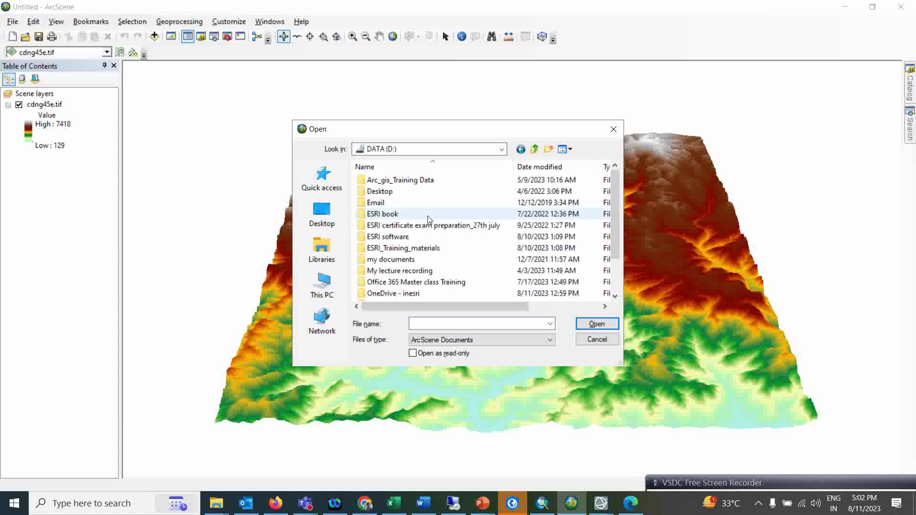
{"action": "left_click", "coordinate": [614, 130]}
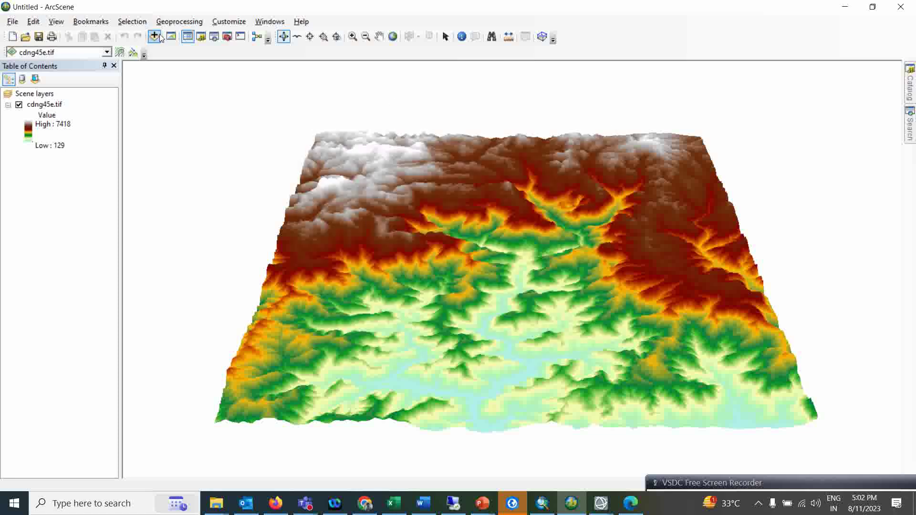
- Add the Landsat image LC08_L1TP_139041_20171217_20171224_01_T1_MTL.txt from the sikim_satellite_image folder to the scene
{"action": "left_click", "coordinate": [155, 37]}
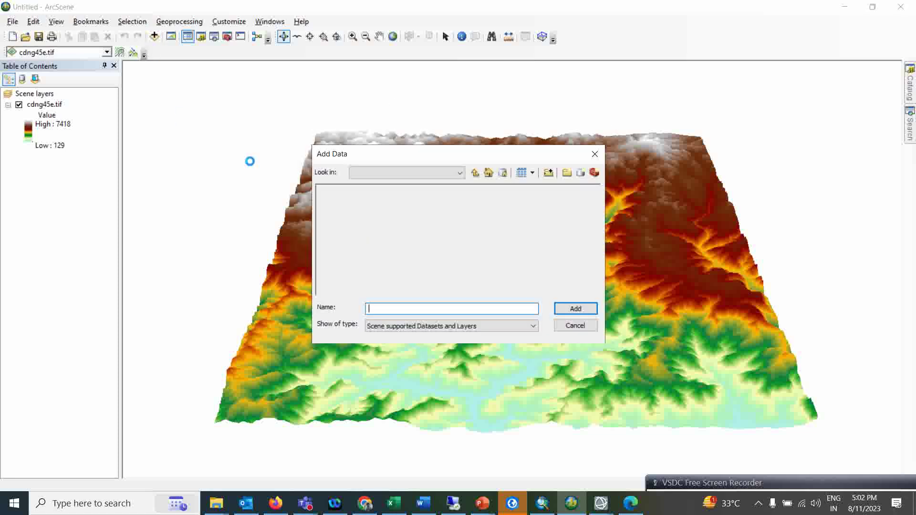
{"action": "left_click", "coordinate": [475, 174]}
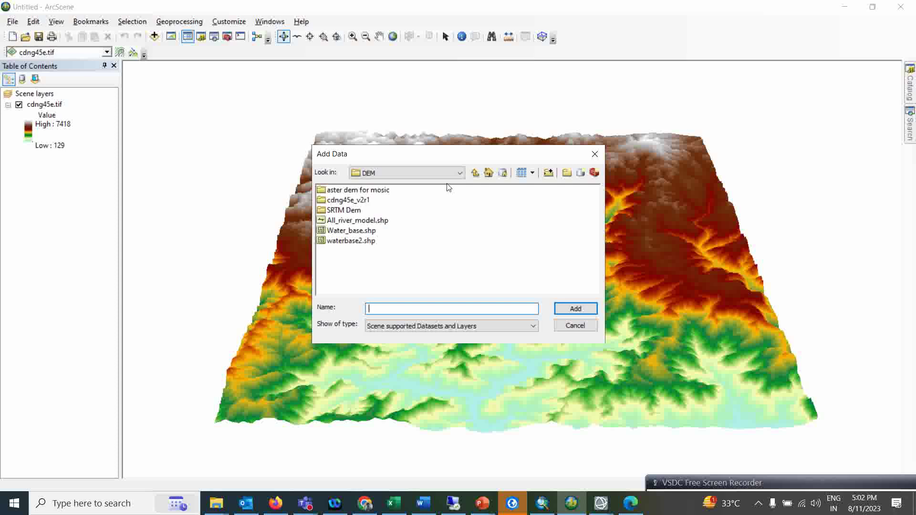
{"action": "left_click", "coordinate": [474, 173]}
{"action": "double_click", "coordinate": [339, 271]}
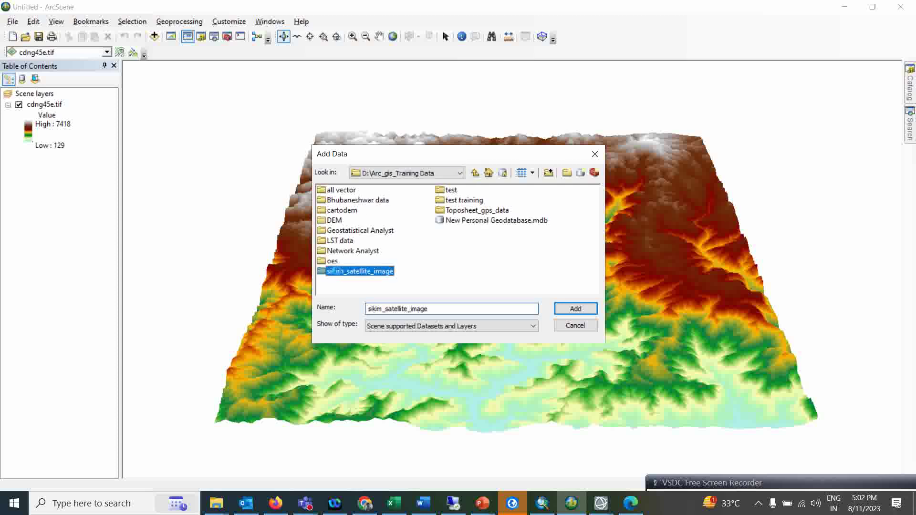
{"action": "left_click_drag", "start_coordinate": [437, 289], "coordinate": [569, 289]}
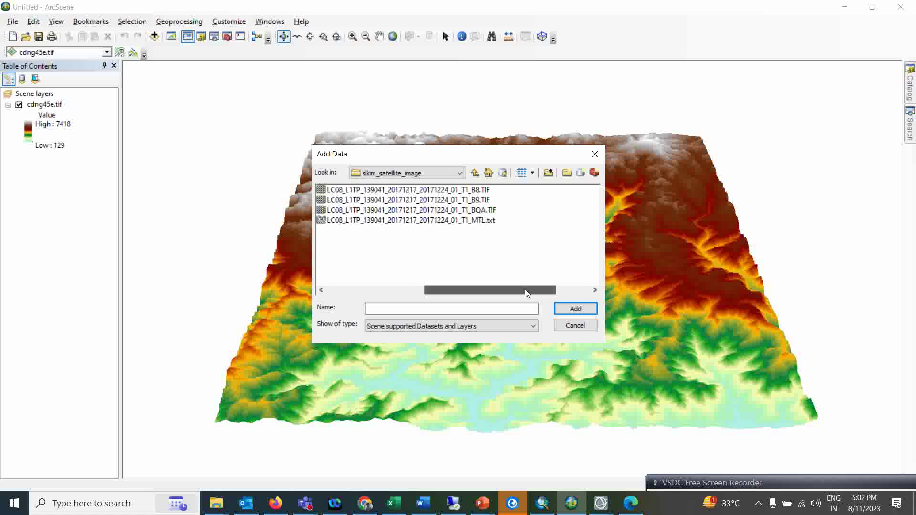
{"action": "left_click", "coordinate": [393, 220]}
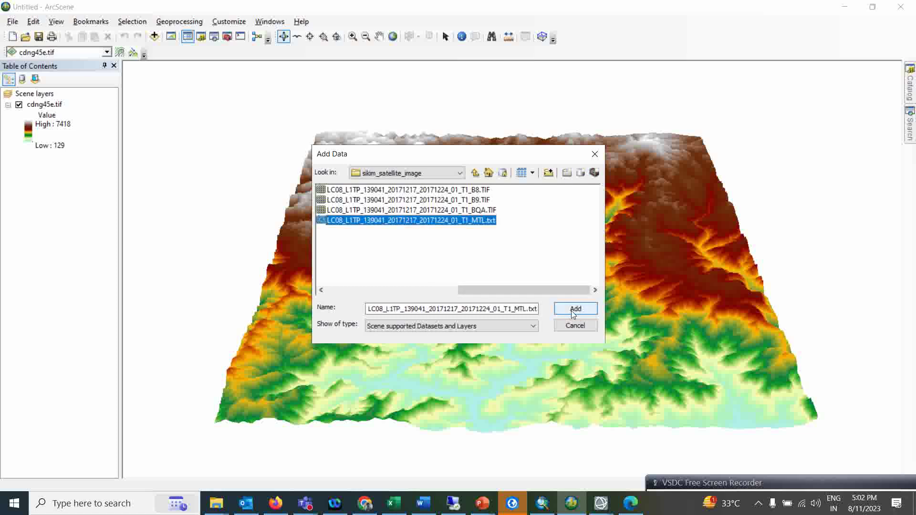
{"action": "left_click", "coordinate": [574, 308]}
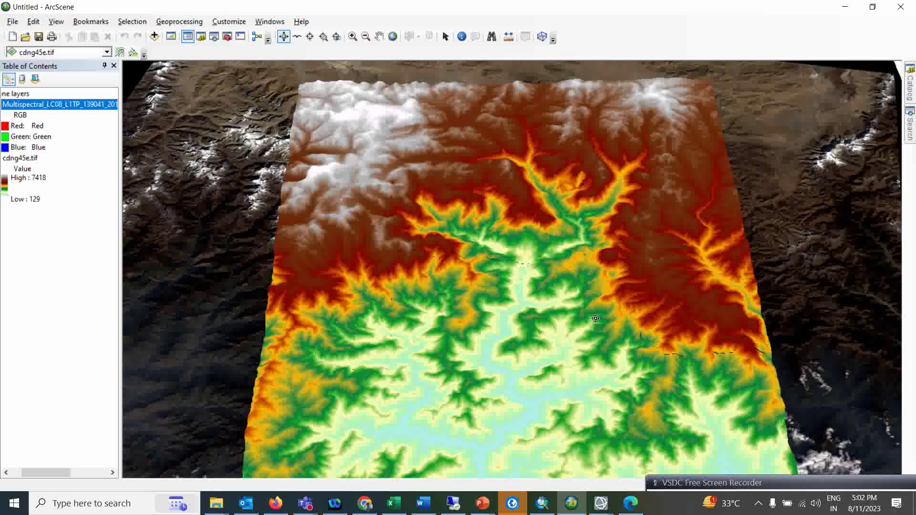
- Float the Multispectral Landsat layer on the cdng45e.tif raster as its custom elevation surface
{"action": "left_click_drag", "start_coordinate": [591, 272], "coordinate": [596, 292]}
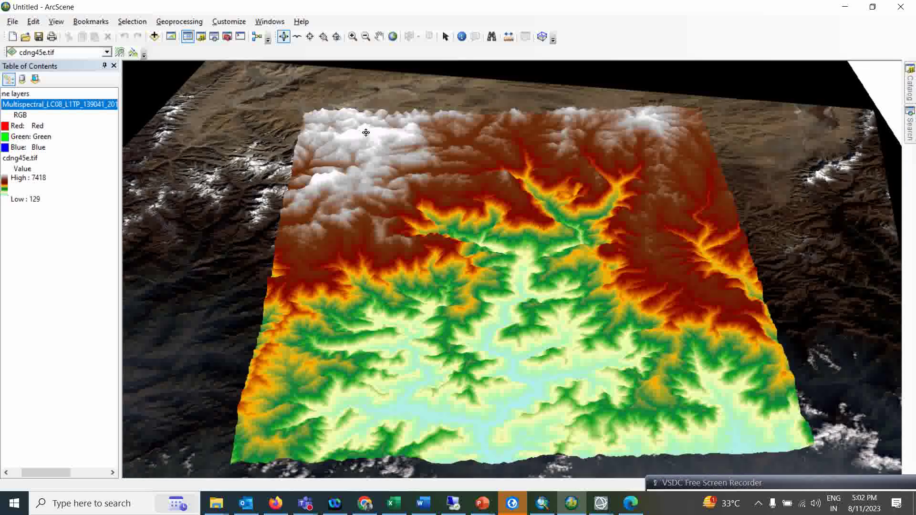
{"action": "left_click_drag", "start_coordinate": [402, 264], "coordinate": [406, 266]}
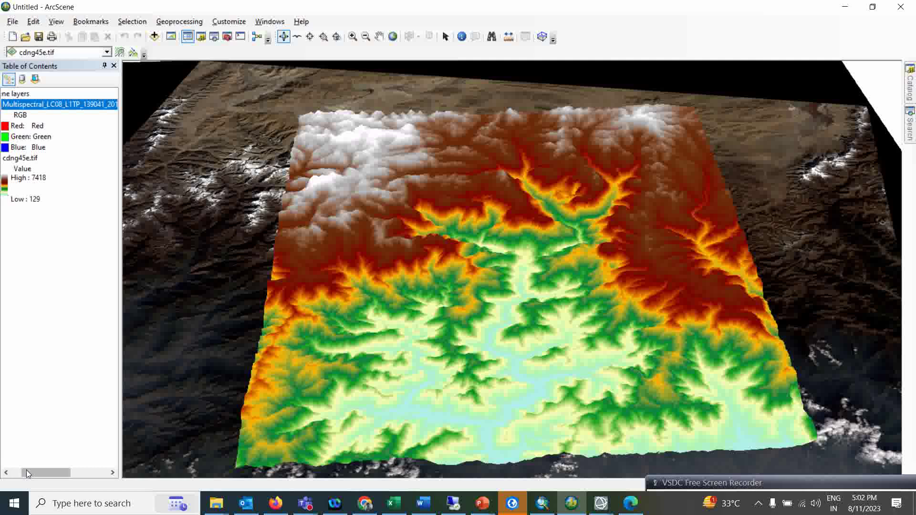
{"action": "left_click_drag", "start_coordinate": [39, 471], "coordinate": [13, 475]}
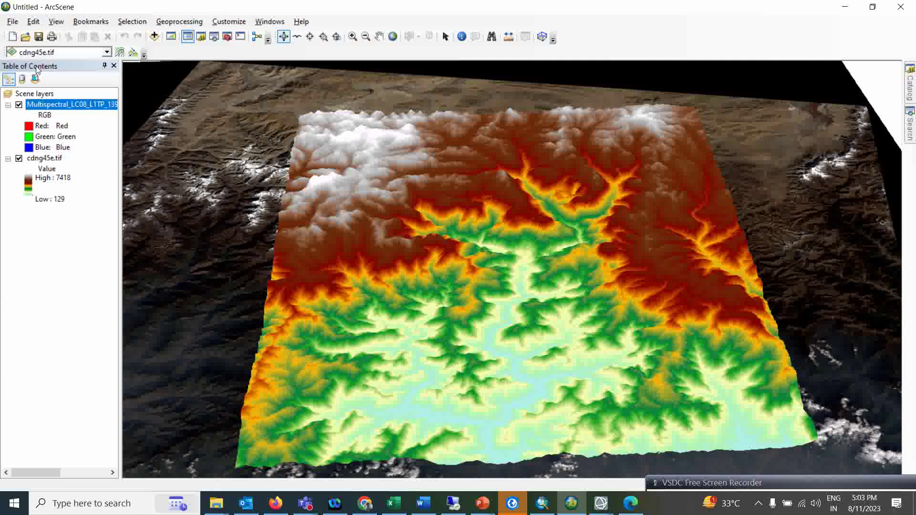
{"action": "right_click", "coordinate": [48, 105]}
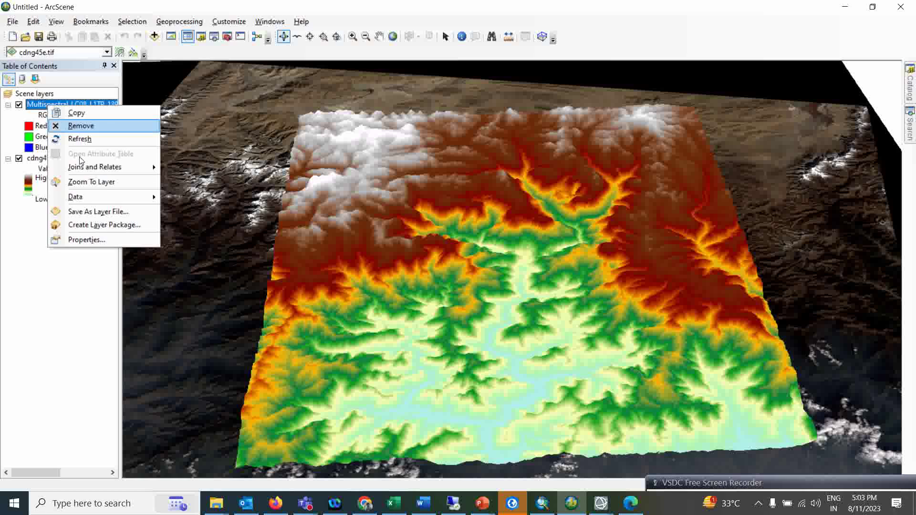
{"action": "left_click", "coordinate": [86, 242]}
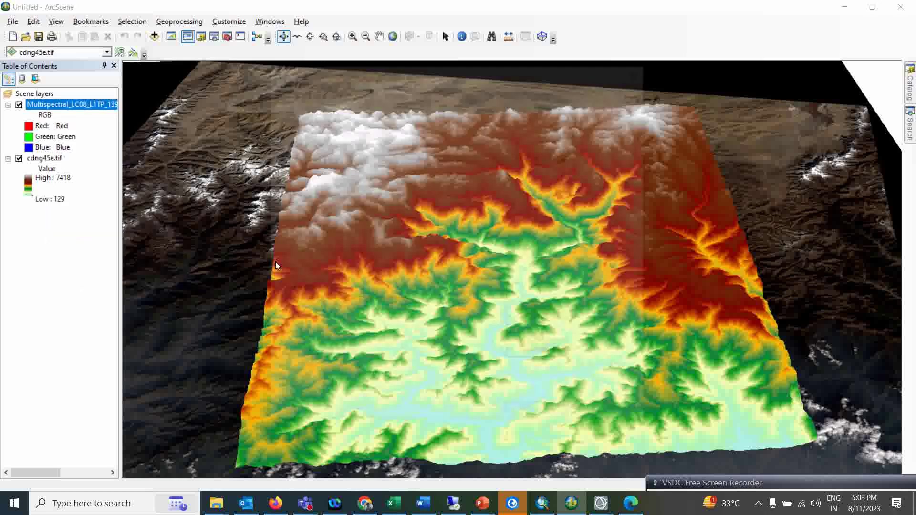
{"action": "left_click", "coordinate": [286, 143]}
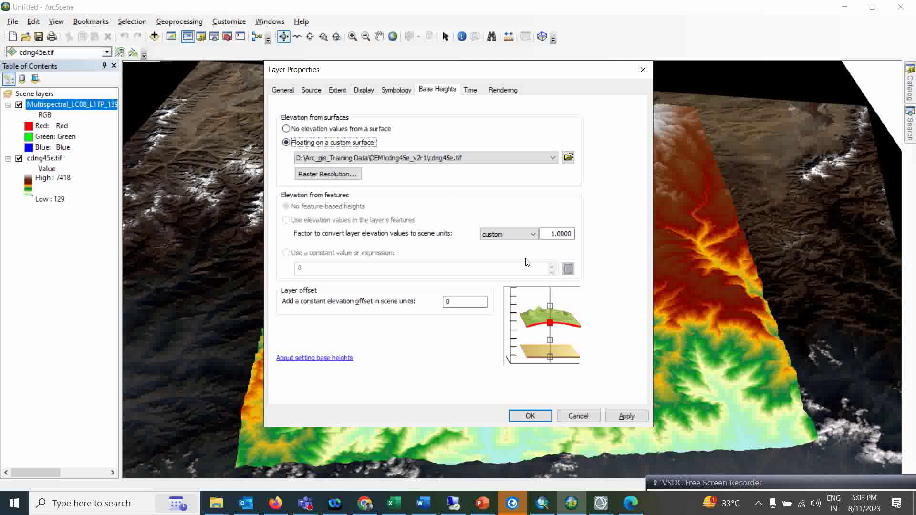
- Set the Landsat layer's RGB composite to NearInfrared for red, Red for green and Green for blue
{"action": "left_click", "coordinate": [399, 91]}
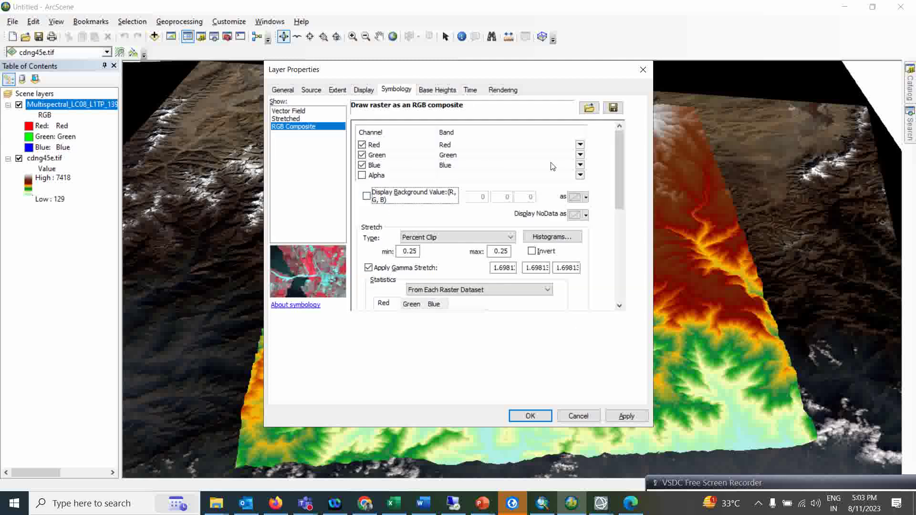
{"action": "left_click", "coordinate": [580, 145]}
{"action": "left_click", "coordinate": [472, 201]}
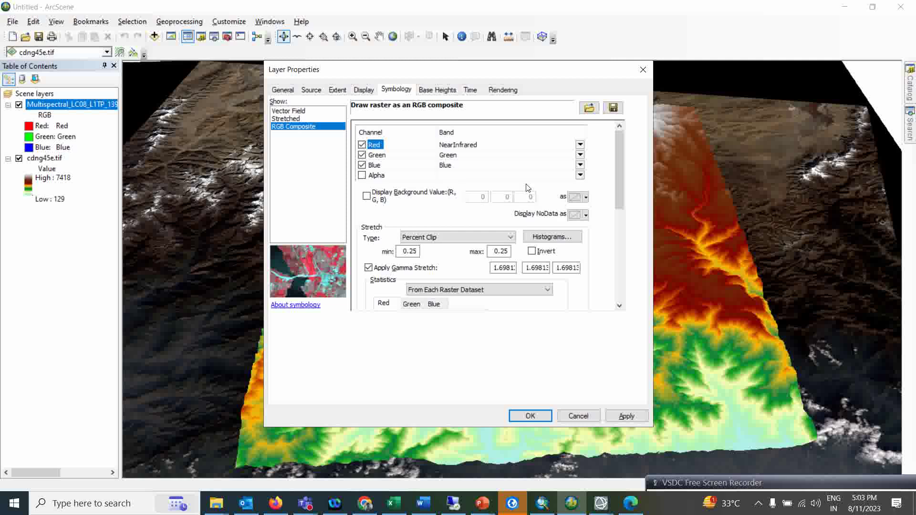
{"action": "left_click", "coordinate": [580, 155]}
{"action": "left_click", "coordinate": [481, 200]}
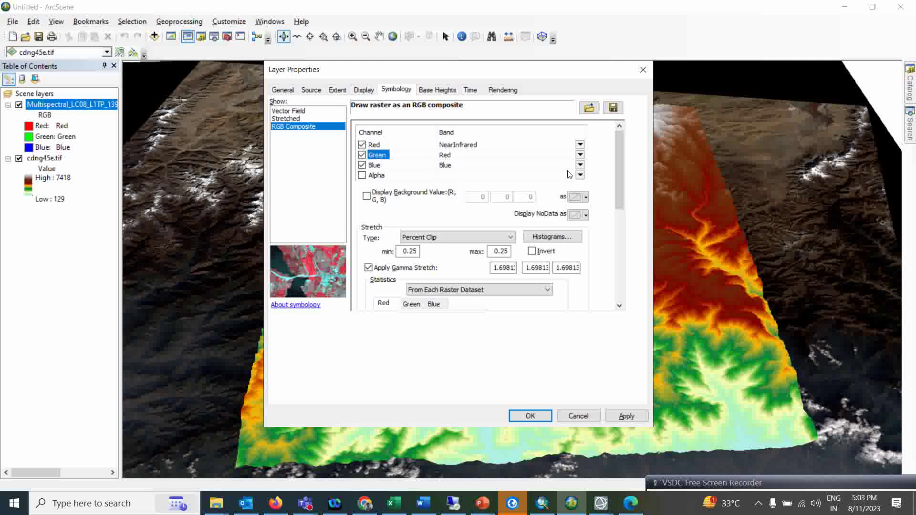
{"action": "left_click", "coordinate": [580, 165]}
{"action": "left_click", "coordinate": [461, 200]}
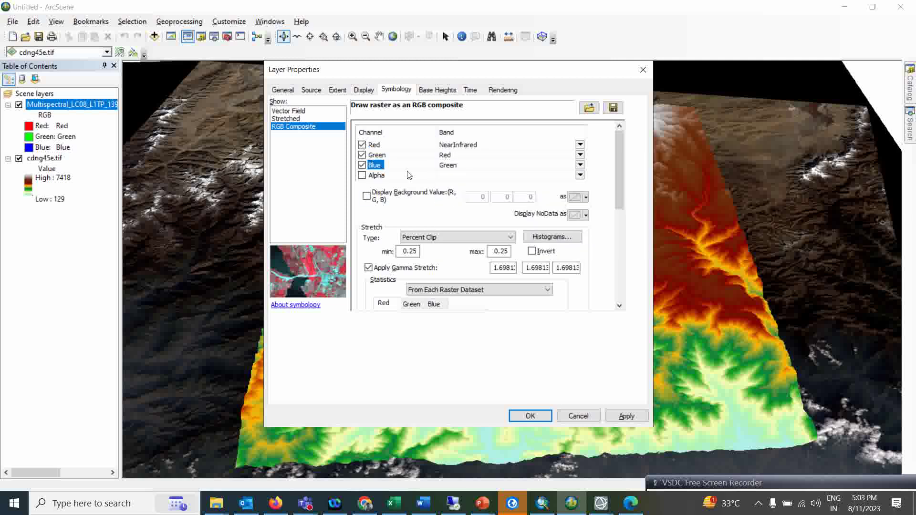
- Enable the Landsat layer's background value display for 0, 0, 0, and hide the cdng45e.tif layer to inspect the draped image
{"action": "left_click", "coordinate": [367, 196]}
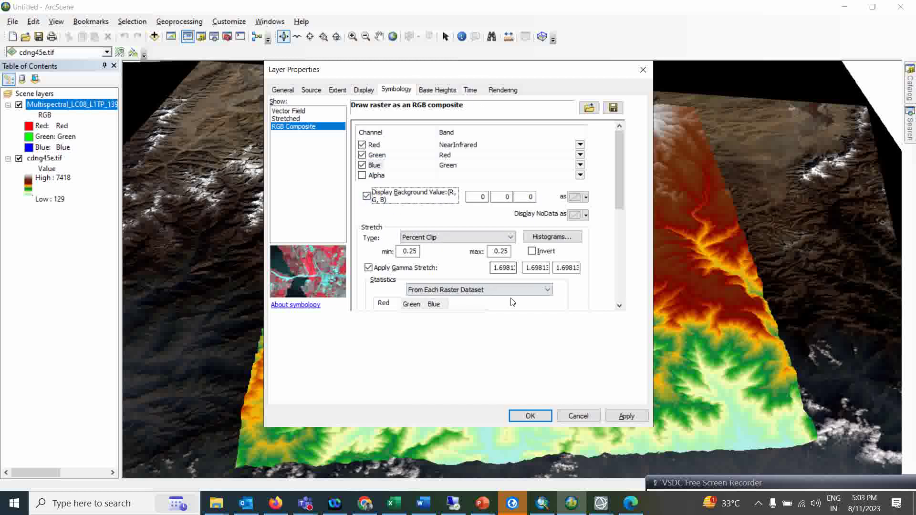
{"action": "left_click", "coordinate": [635, 423]}
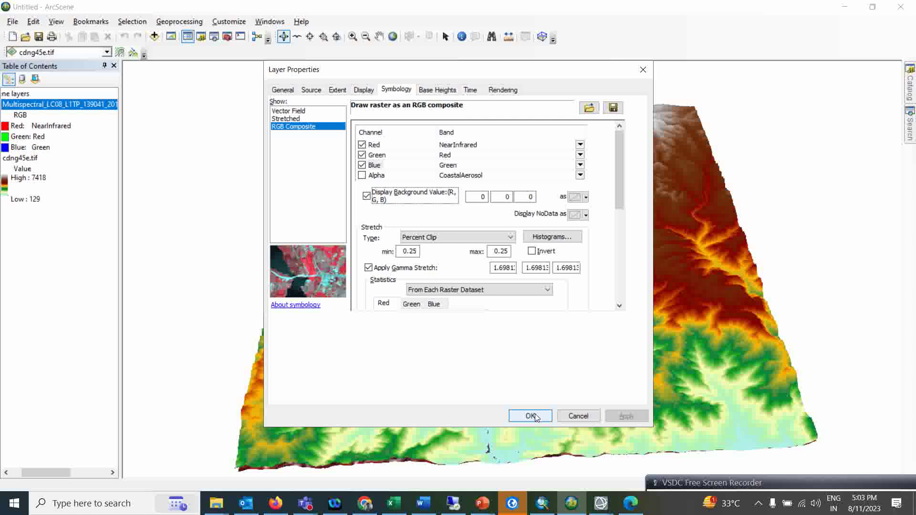
{"action": "left_click", "coordinate": [531, 416]}
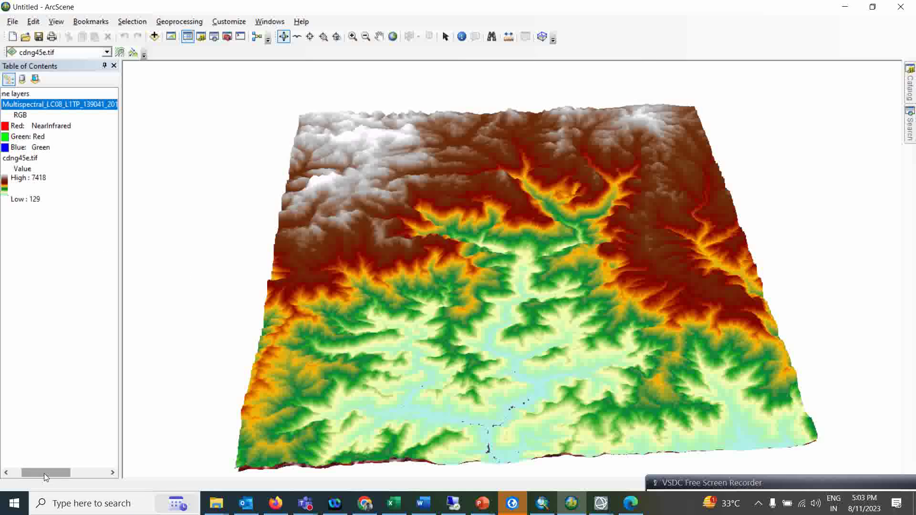
{"action": "left_click", "coordinate": [20, 159]}
{"action": "left_click_drag", "start_coordinate": [358, 169], "coordinate": [513, 289]}
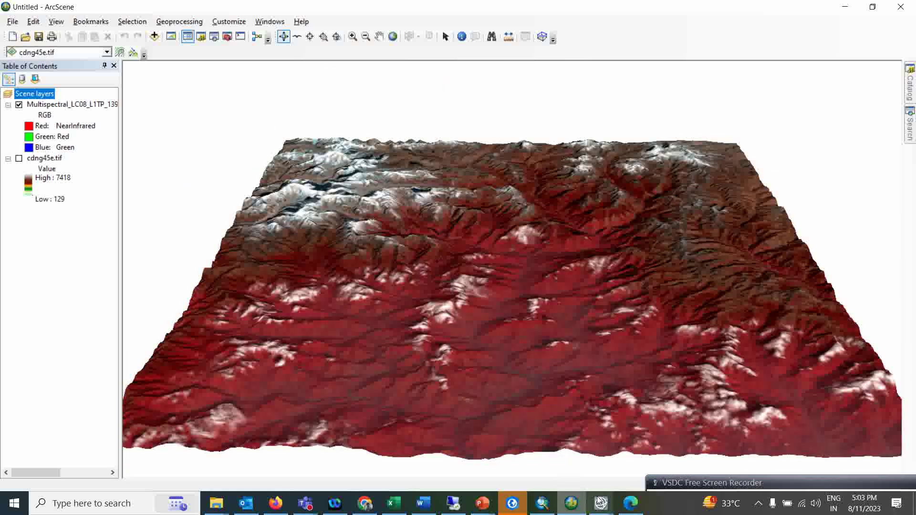
- Switch to ENVI and start the 3D SurfaceView terrain tool
{"action": "mouse_move", "coordinate": [603, 507]}
{"action": "left_click", "coordinate": [666, 453]}
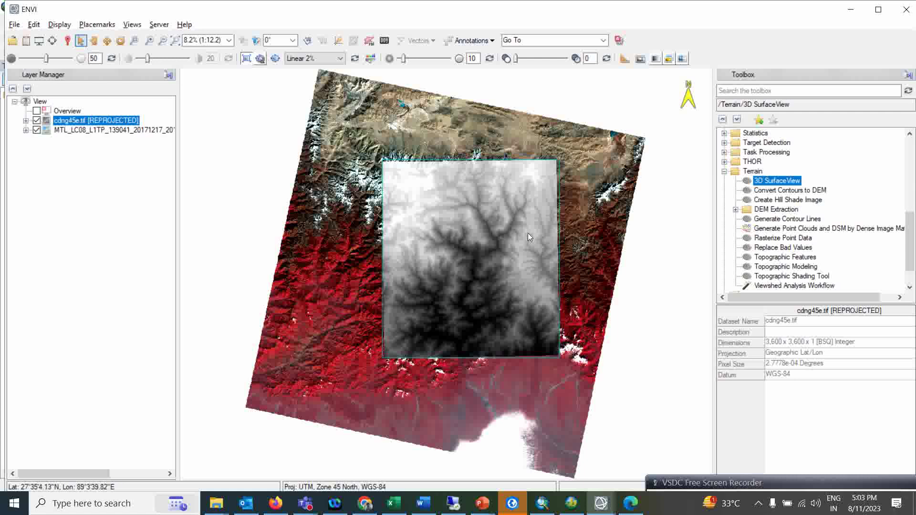
{"action": "left_click_drag", "start_coordinate": [910, 257], "coordinate": [911, 238]}
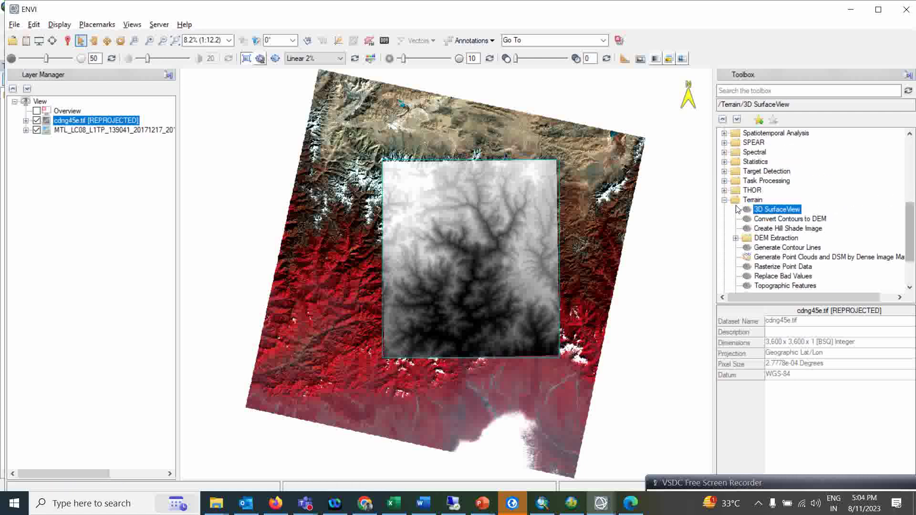
{"action": "double_click", "coordinate": [767, 210]}
{"action": "left_click_drag", "start_coordinate": [385, 91], "coordinate": [427, 95]}
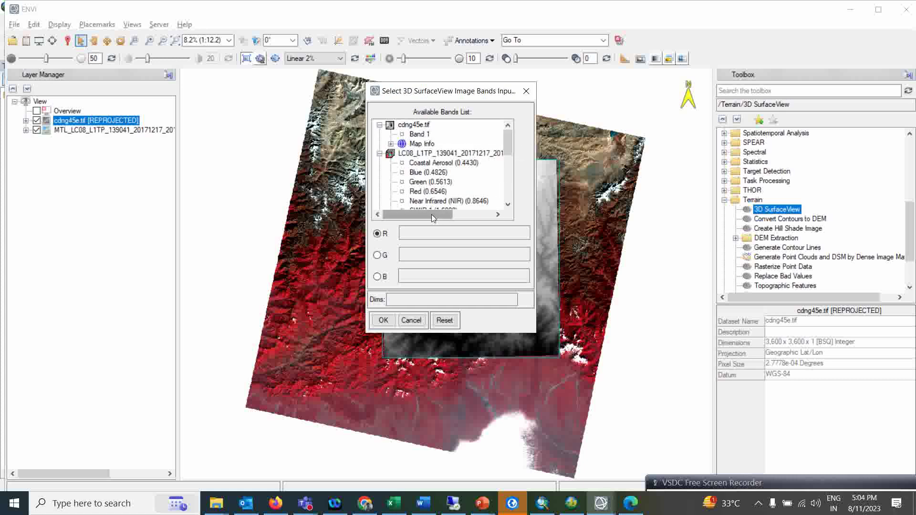
- Assign the Landsat image's Near Infrared, Red and Green bands to R, G and B for the 3D surface view
{"action": "left_click_drag", "start_coordinate": [432, 214], "coordinate": [398, 213]}
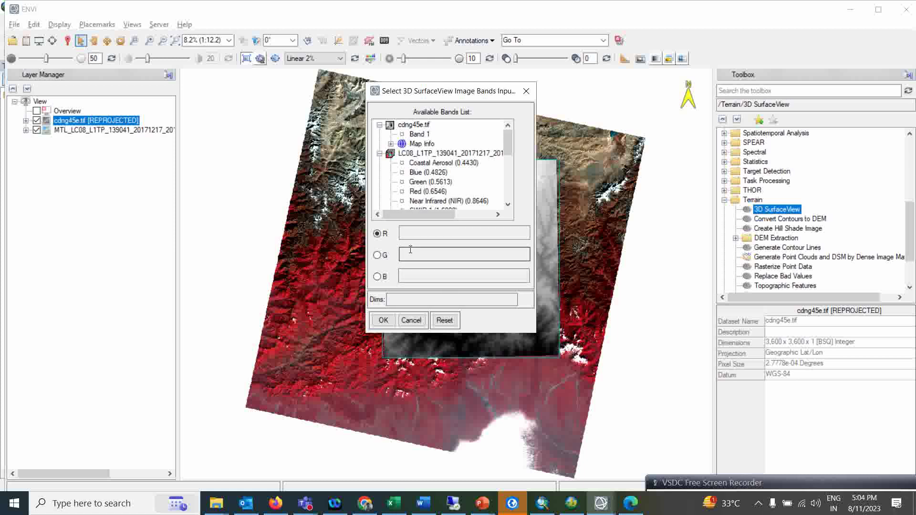
{"action": "left_click", "coordinate": [419, 202]}
{"action": "left_click", "coordinate": [417, 192]}
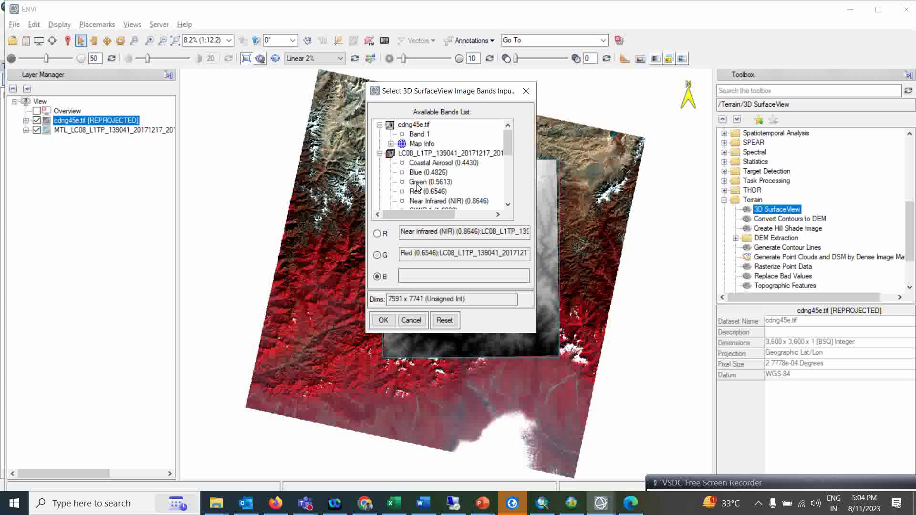
{"action": "left_click", "coordinate": [418, 183]}
{"action": "left_click", "coordinate": [383, 321]}
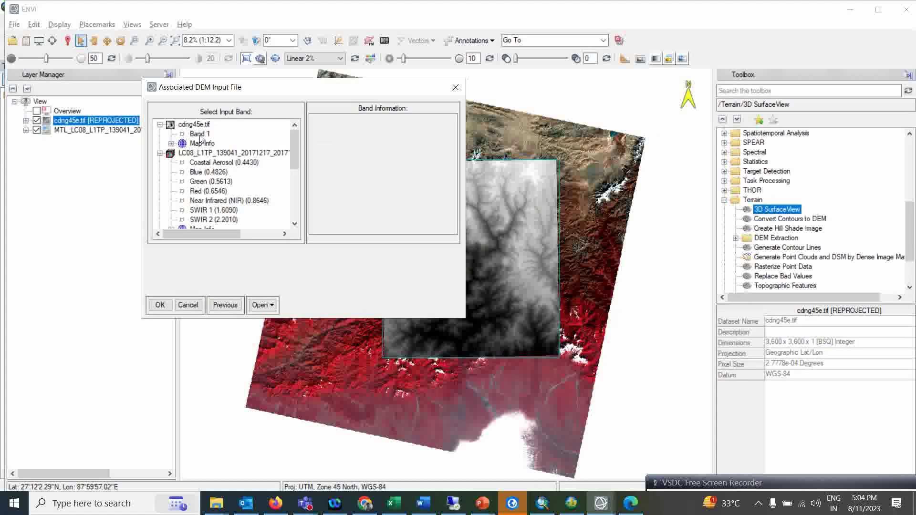
- Use Band 1 of cdng45e.tif as the DEM, add the 512 and Full DEM resolutions, and generate the 3D surface in a maximized window
{"action": "left_click", "coordinate": [199, 136]}
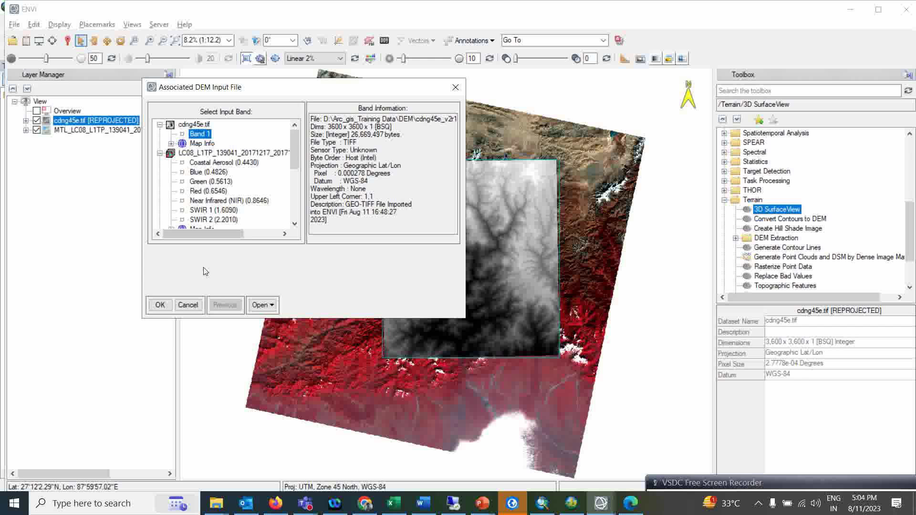
{"action": "left_click", "coordinate": [160, 305]}
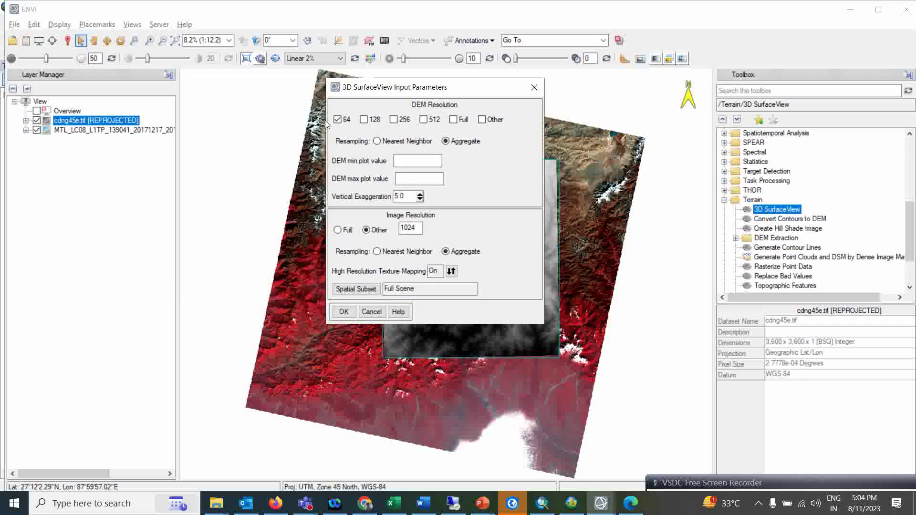
{"action": "left_click", "coordinate": [424, 120]}
{"action": "left_click", "coordinate": [454, 120]}
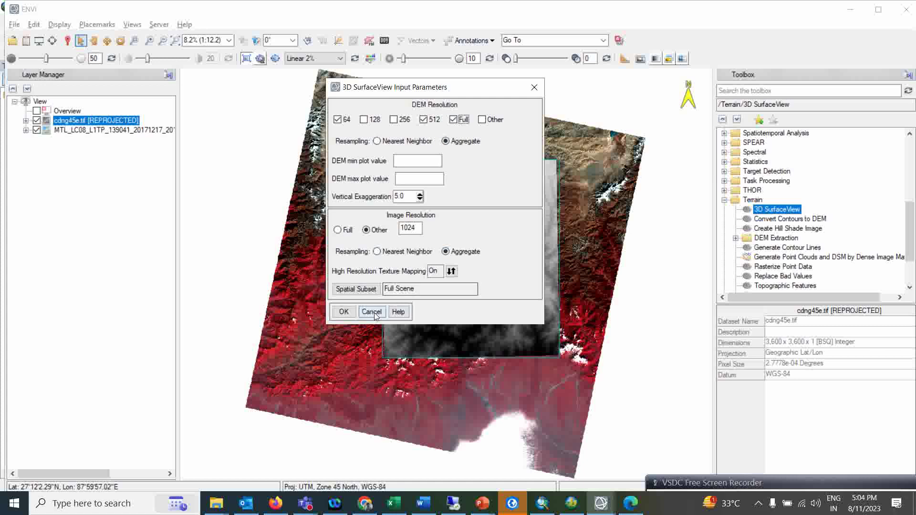
{"action": "left_click", "coordinate": [344, 312]}
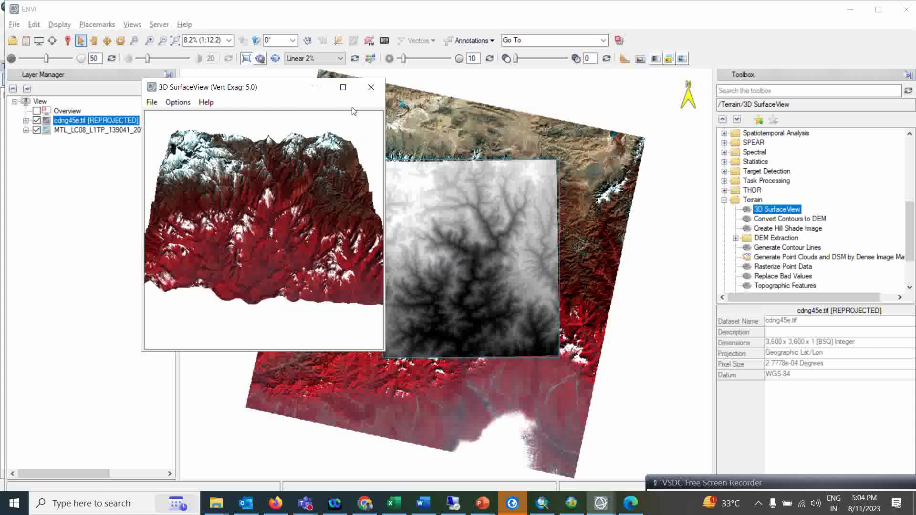
{"action": "left_click", "coordinate": [343, 87]}
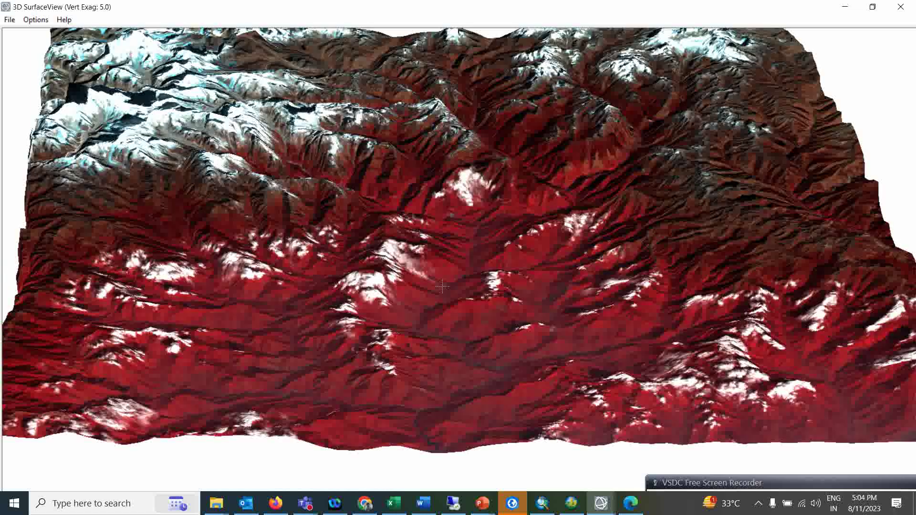
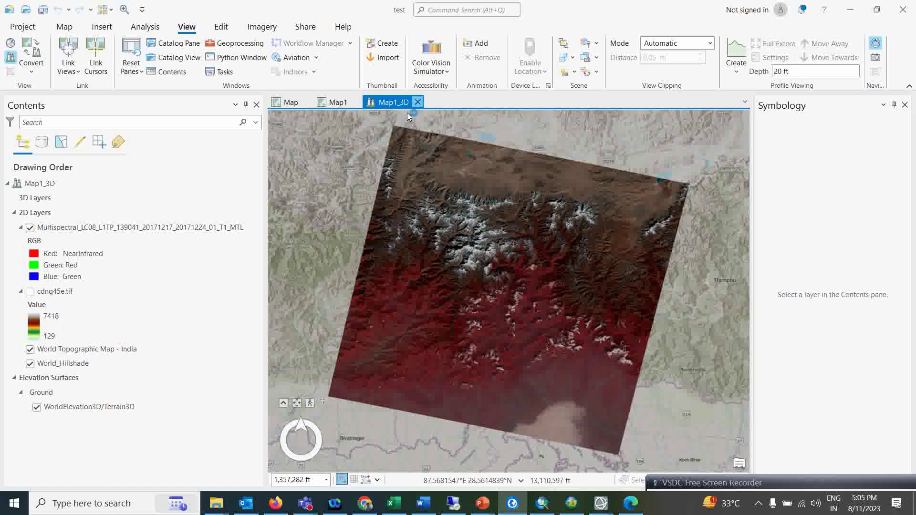
- Close the Map1_3D scene, hide the Multispectral layer in Map1, and remove the cdng45e.tif layer from that map
{"action": "left_click", "coordinate": [418, 102]}
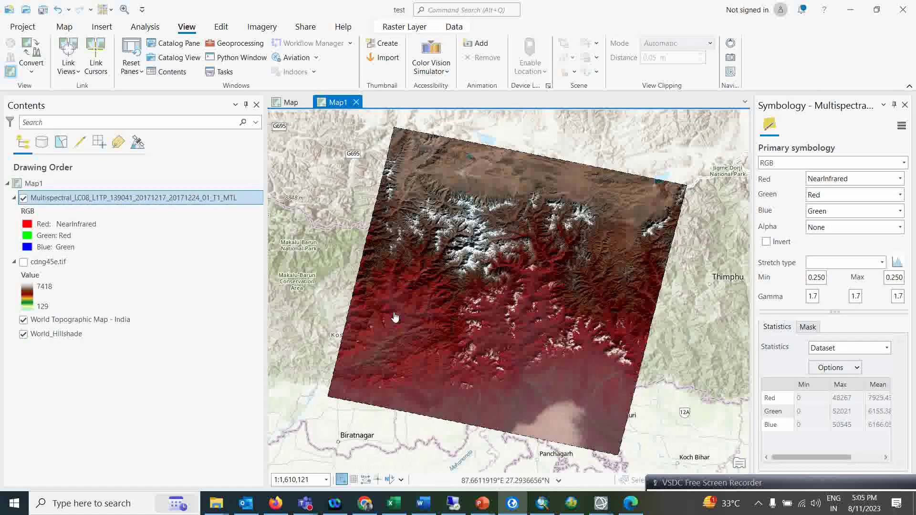
{"action": "right_click", "coordinate": [53, 268]}
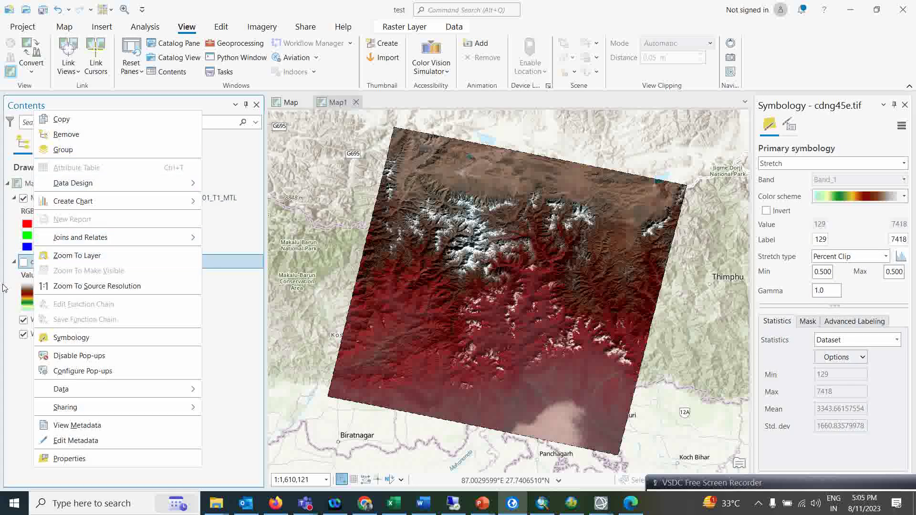
{"action": "left_click", "coordinate": [23, 200]}
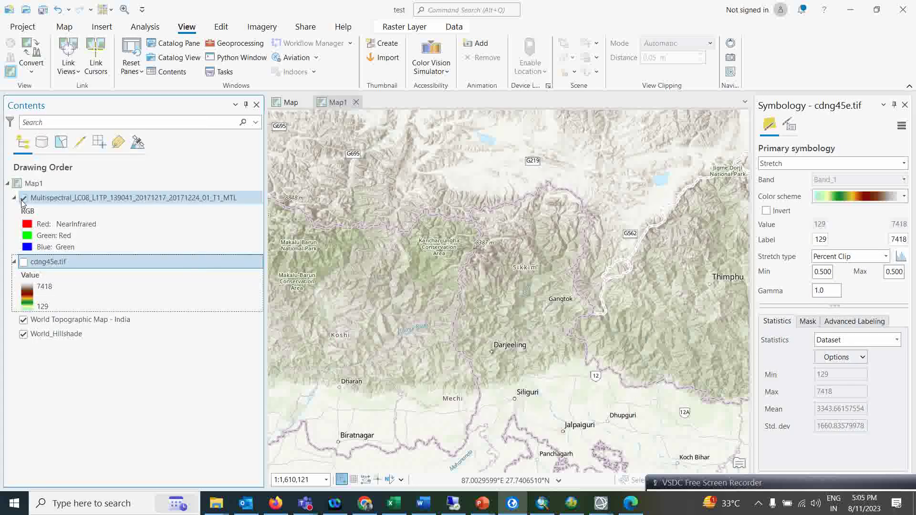
{"action": "left_click", "coordinate": [24, 262]}
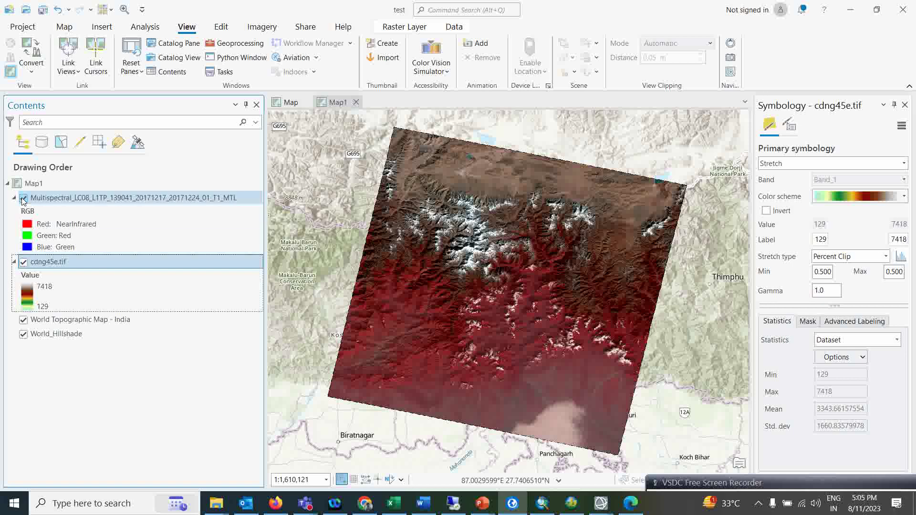
{"action": "left_click", "coordinate": [23, 198]}
{"action": "left_click", "coordinate": [23, 262]}
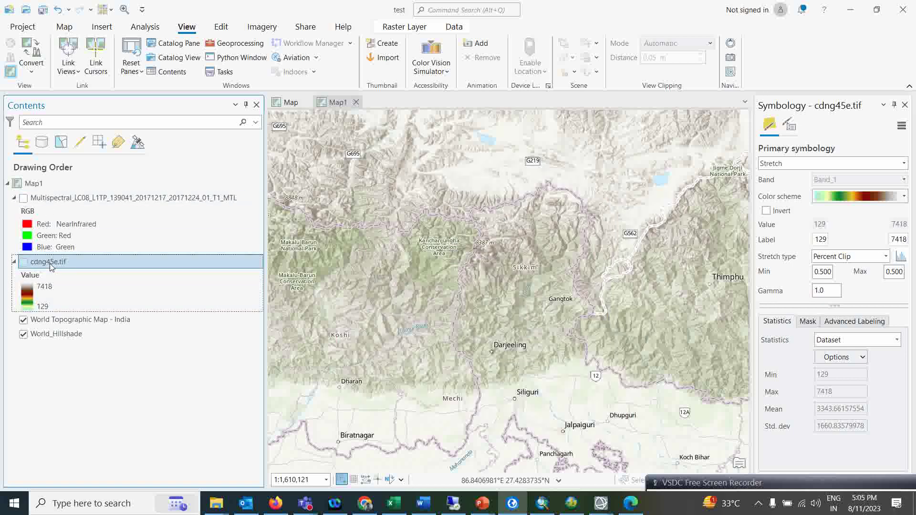
{"action": "right_click", "coordinate": [53, 263]}
{"action": "left_click", "coordinate": [66, 133]}
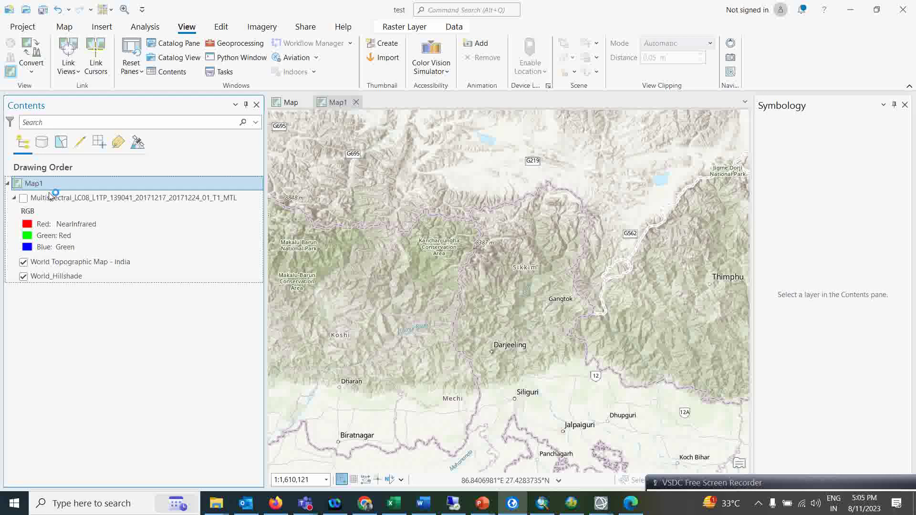
- Show the Multispectral Landsat layer in Map1 again and convert the map to a local scene
{"action": "left_click", "coordinate": [23, 199]}
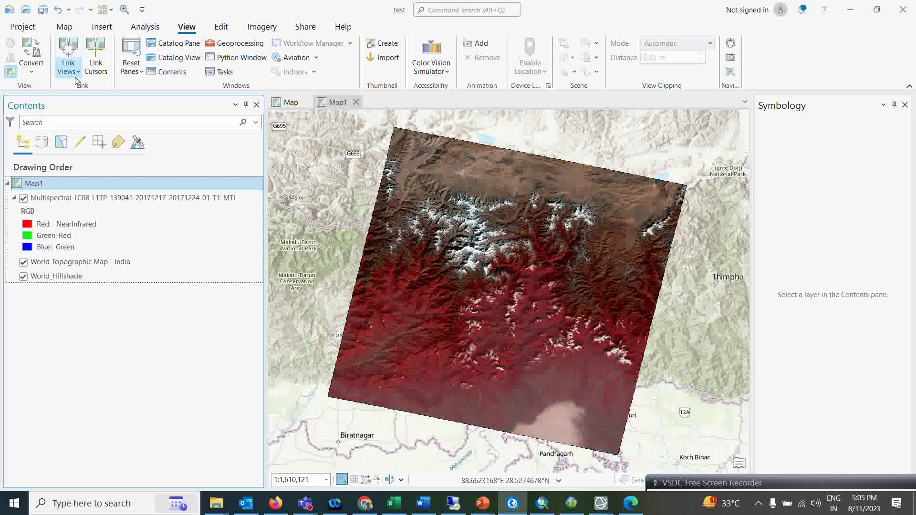
{"action": "left_click", "coordinate": [36, 76]}
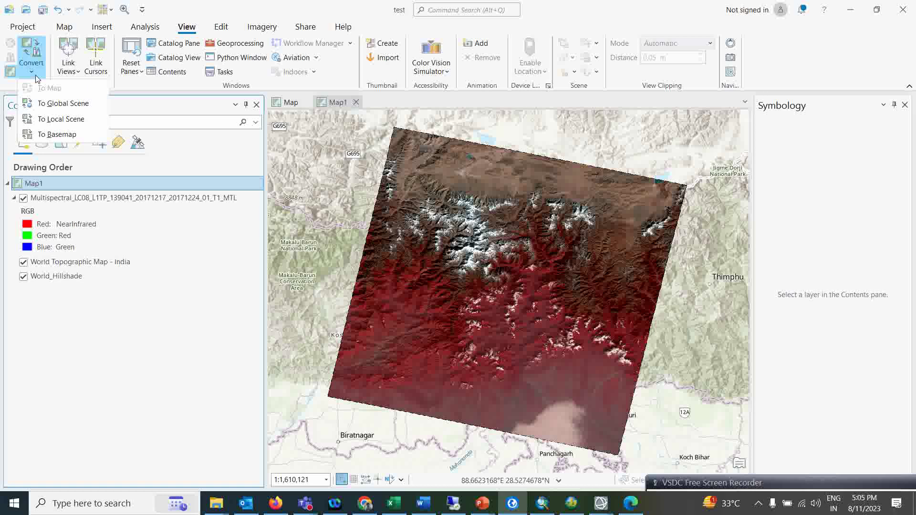
{"action": "left_click", "coordinate": [56, 123]}
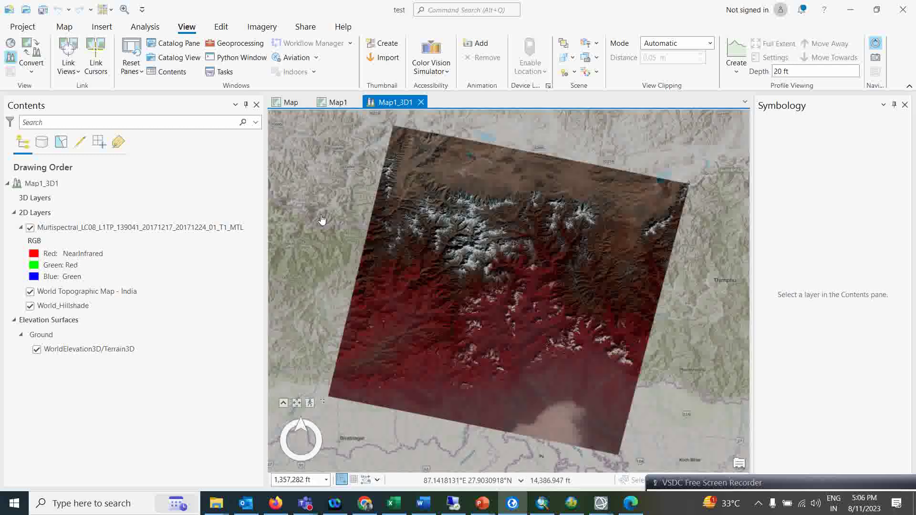
- Examine the draped false-color Landsat image in the Map1_3D1 scene at oblique angles, from the full scene down to the snow-covered ridges
{"action": "middle_click_drag", "start_coordinate": [549, 342], "coordinate": [530, 221]}
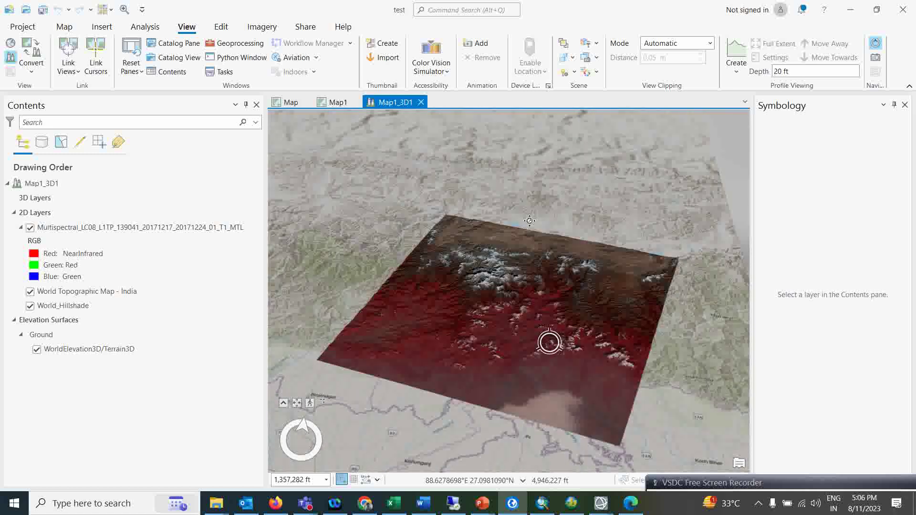
{"action": "scroll", "coordinate": [545, 328], "scroll_direction": "up", "scroll_amount": 5}
{"action": "scroll", "coordinate": [544, 328], "scroll_direction": "up", "scroll_amount": 3}
{"action": "middle_click_drag", "start_coordinate": [547, 308], "coordinate": [490, 290]}
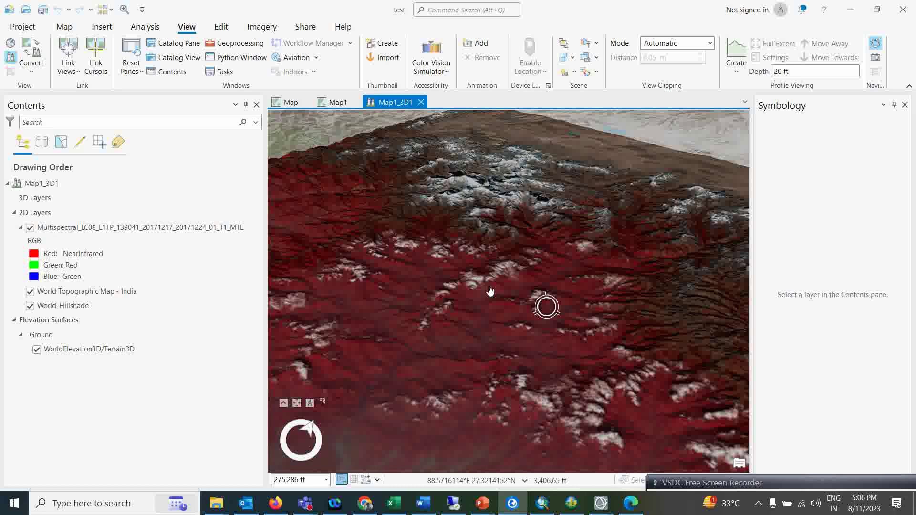
{"action": "scroll", "coordinate": [576, 326], "scroll_direction": "up", "scroll_amount": 2}
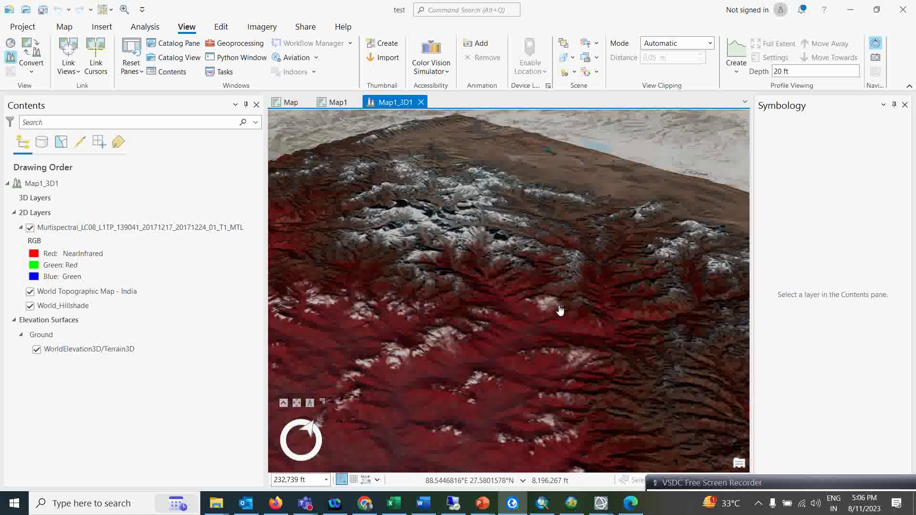
{"action": "middle_click_drag", "start_coordinate": [603, 287], "coordinate": [525, 289]}
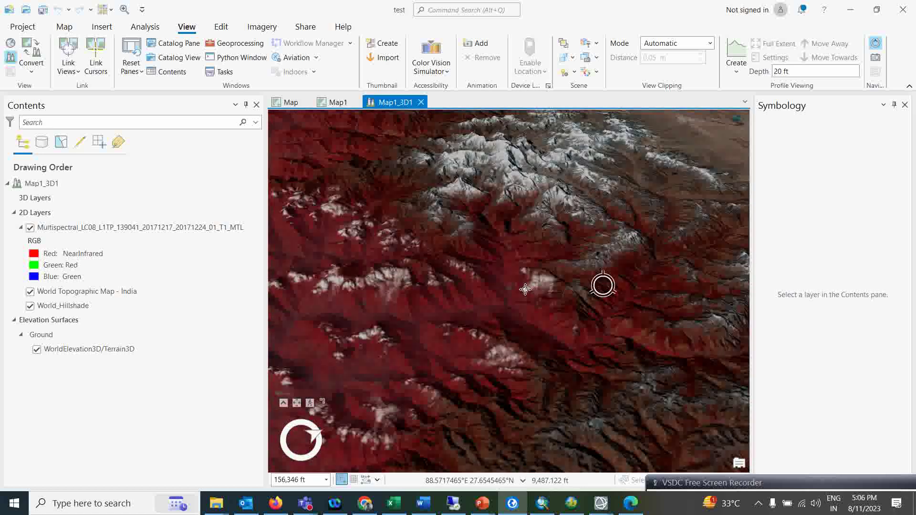
{"action": "middle_click_drag", "start_coordinate": [642, 260], "coordinate": [606, 254]}
{"action": "middle_click_drag", "start_coordinate": [606, 286], "coordinate": [699, 283]}
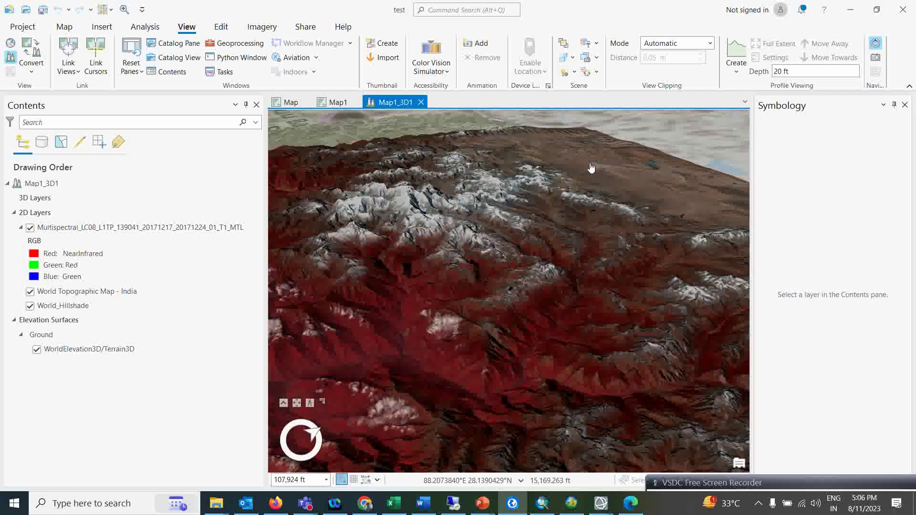
- Switch to ArcScene and ENVI's 3D SurfaceView to compare their terrain renderings, and return to ArcGIS Pro
{"action": "left_click", "coordinate": [542, 504]}
{"action": "left_click", "coordinate": [571, 503]}
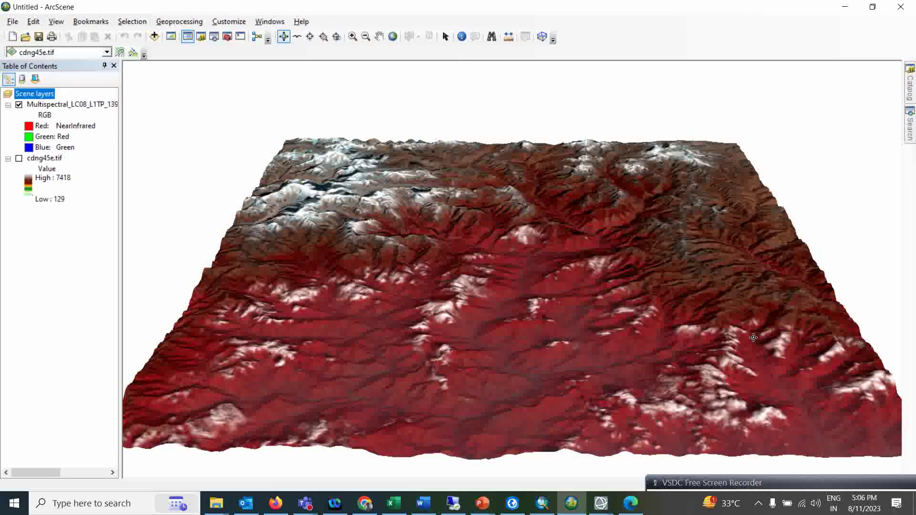
{"action": "mouse_move", "coordinate": [601, 504]}
{"action": "left_click", "coordinate": [650, 455]}
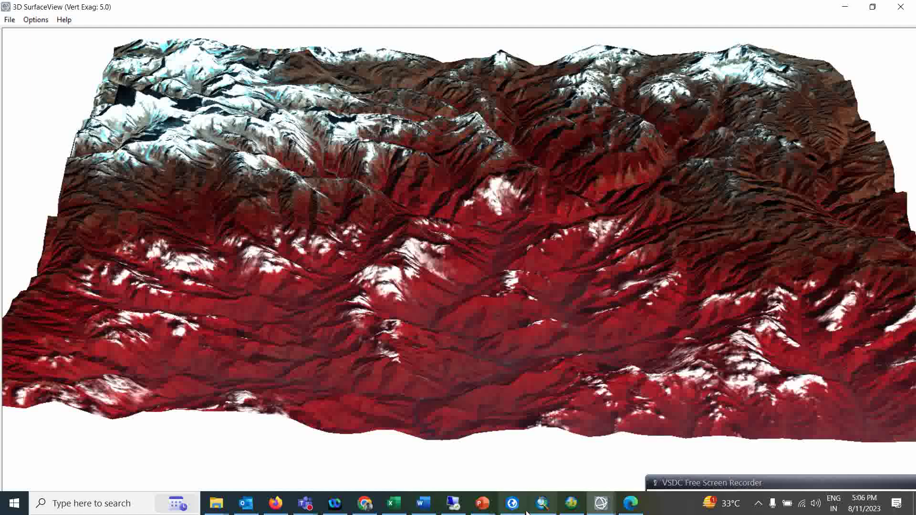
{"action": "left_click", "coordinate": [512, 504]}
- Narrow the Contents pane to enlarge the scene view, and examine the snowy peaks and vegetated foothills of the draped image
{"action": "middle_click_drag", "start_coordinate": [533, 295], "coordinate": [507, 253]}
{"action": "left_click_drag", "start_coordinate": [265, 275], "coordinate": [202, 276]}
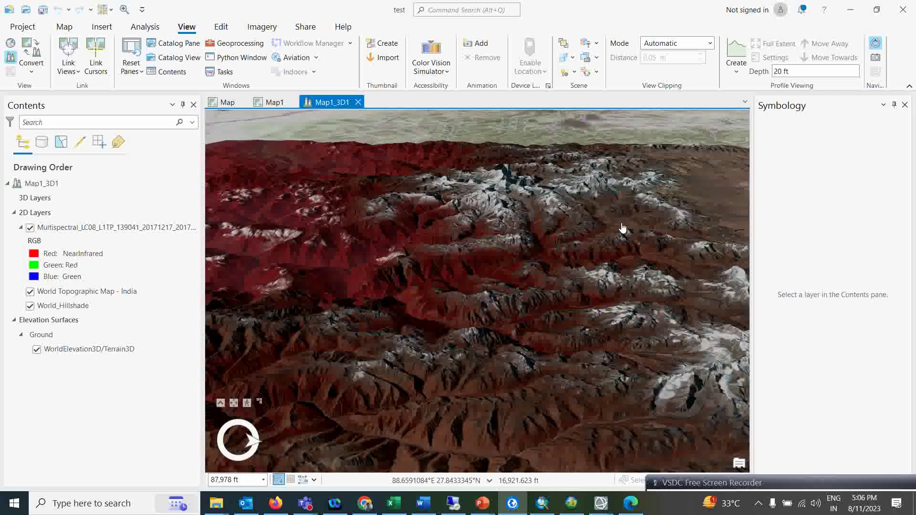
{"action": "middle_click_drag", "start_coordinate": [582, 226], "coordinate": [471, 233]}
{"action": "middle_click_drag", "start_coordinate": [588, 311], "coordinate": [544, 317]}
{"action": "scroll", "coordinate": [539, 302], "scroll_direction": "down", "scroll_amount": 5}
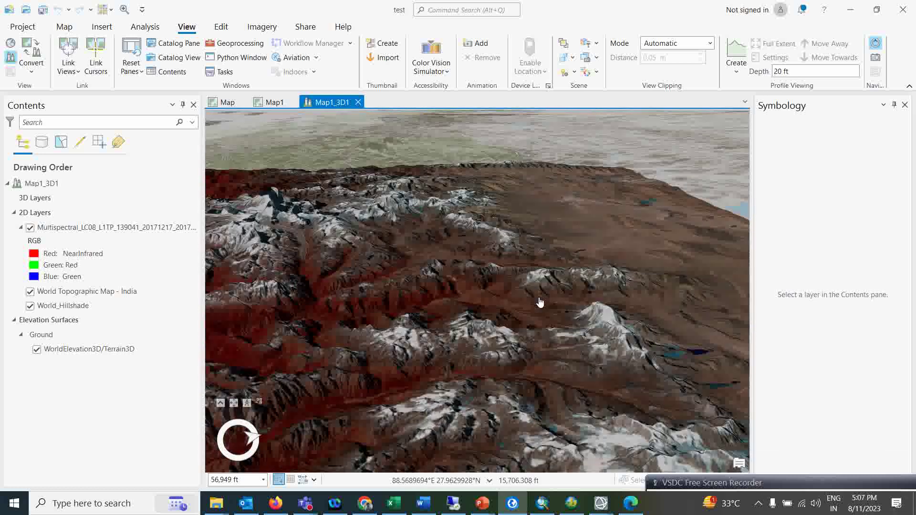
{"action": "middle_click_drag", "start_coordinate": [374, 289], "coordinate": [314, 325]}
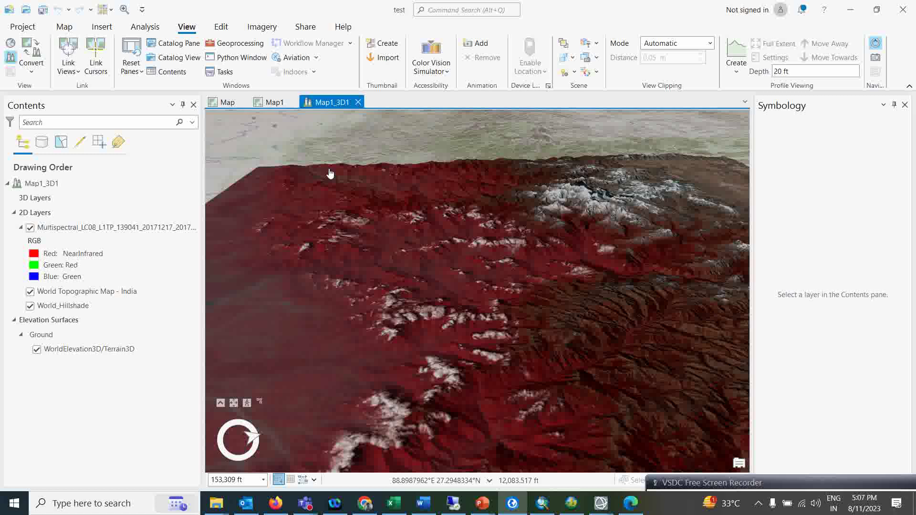
- Change the basemap of the Map1_3D1 scene to Terrain with Labels
{"action": "left_click", "coordinate": [65, 28]}
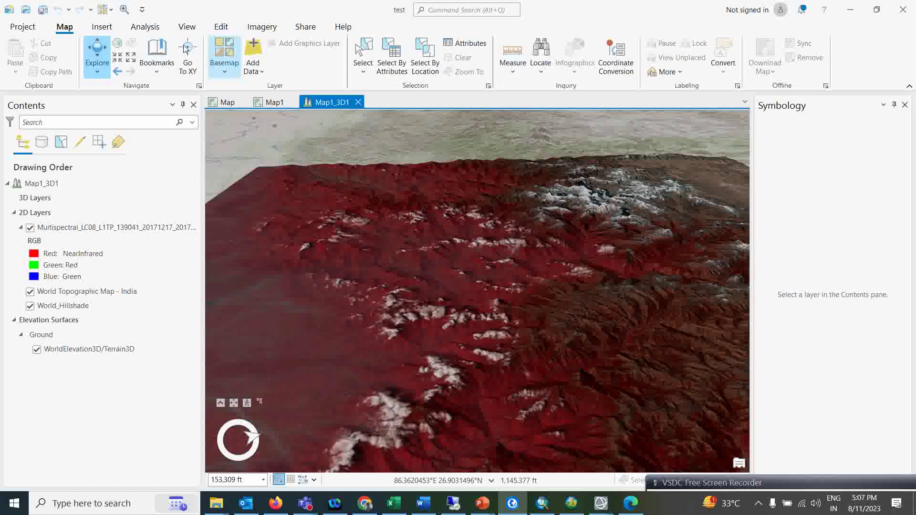
{"action": "left_click", "coordinate": [234, 74]}
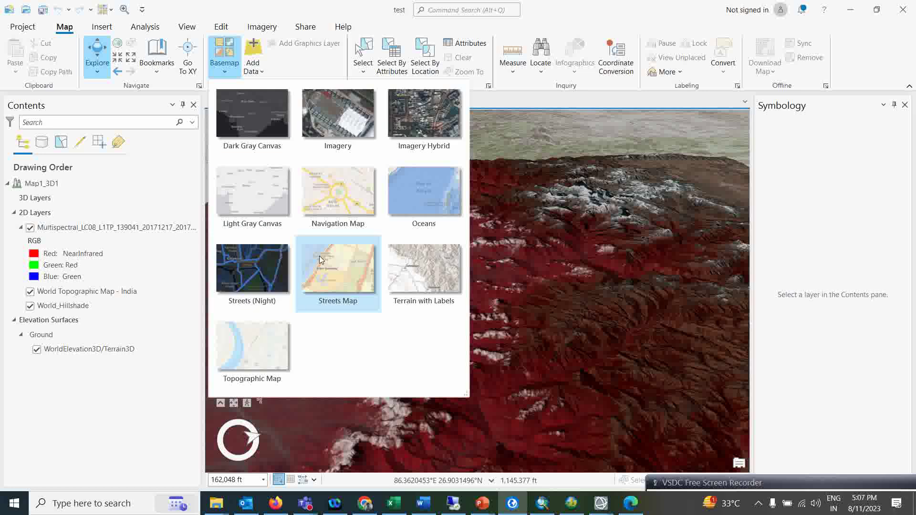
{"action": "left_click", "coordinate": [417, 280]}
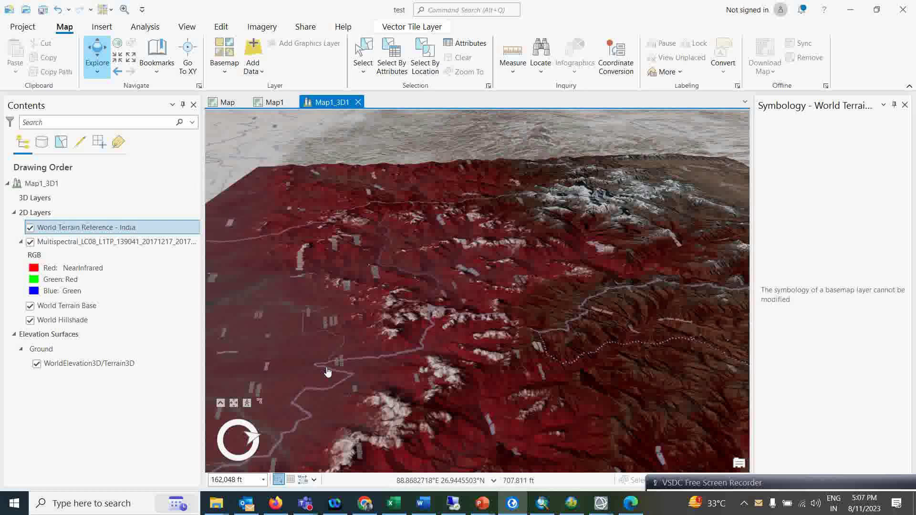
- Examine the place labels and boundary lines draped over the red foothills and the snow-covered mountains of the scene
{"action": "scroll", "coordinate": [389, 368], "scroll_direction": "up", "scroll_amount": 5}
{"action": "middle_click_drag", "start_coordinate": [393, 408], "coordinate": [454, 388]}
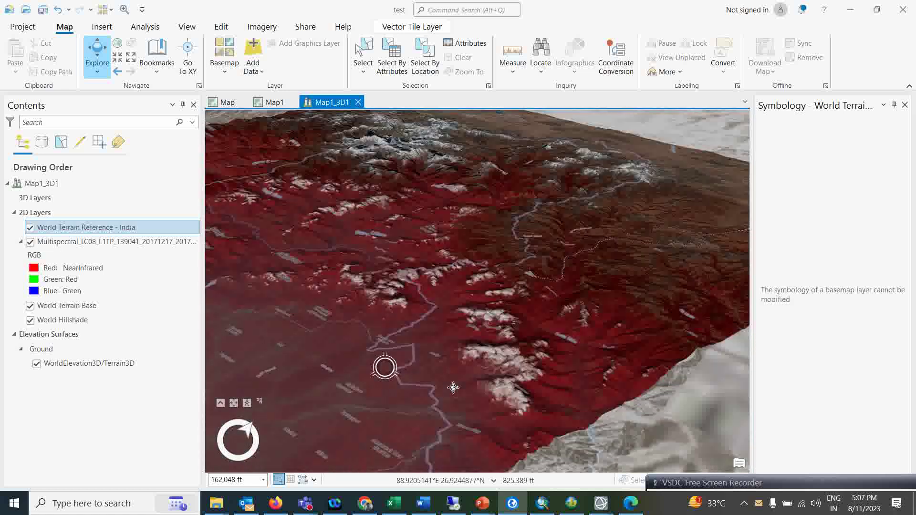
{"action": "left_click_drag", "start_coordinate": [440, 370], "coordinate": [473, 445]}
{"action": "left_click_drag", "start_coordinate": [334, 268], "coordinate": [470, 327]}
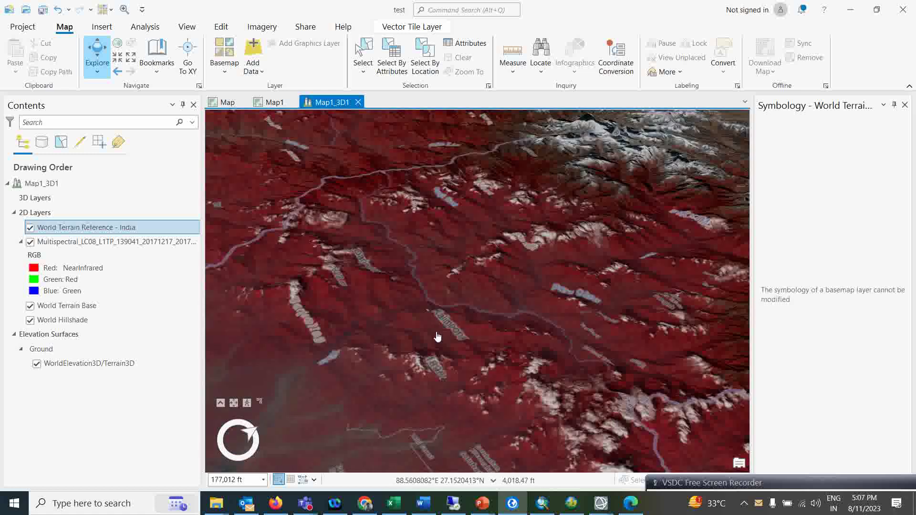
{"action": "middle_click_drag", "start_coordinate": [560, 256], "coordinate": [657, 165]}
{"action": "left_click_drag", "start_coordinate": [654, 166], "coordinate": [645, 253]}
{"action": "left_click_drag", "start_coordinate": [537, 231], "coordinate": [400, 274]}
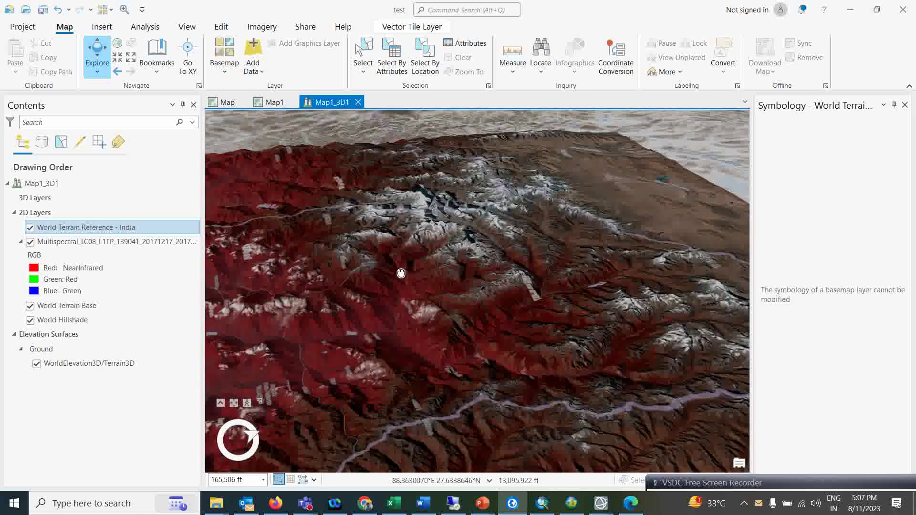
- Examine the brown plateau, its lakes and the labeled snowy ridge beside it from overhead and oblique viewpoints
{"action": "middle_click_drag", "start_coordinate": [698, 196], "coordinate": [645, 246]}
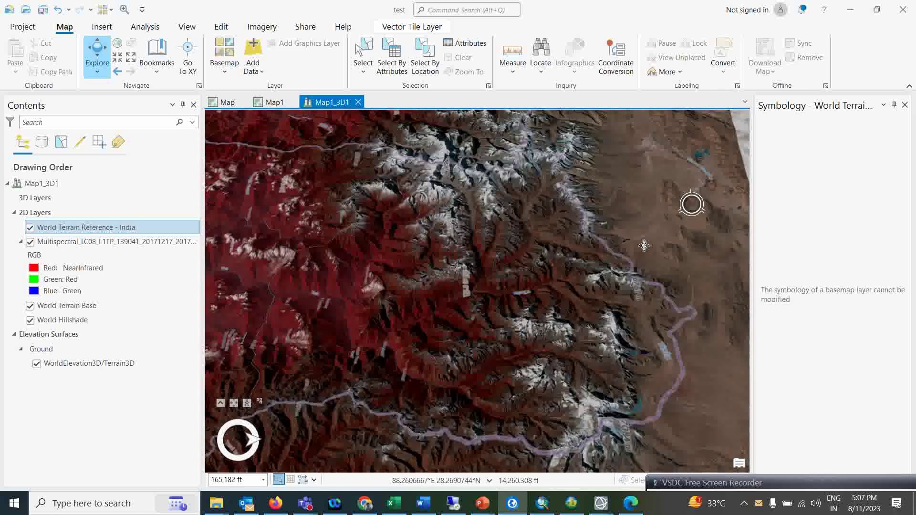
{"action": "scroll", "coordinate": [717, 168], "scroll_direction": "down", "scroll_amount": 5}
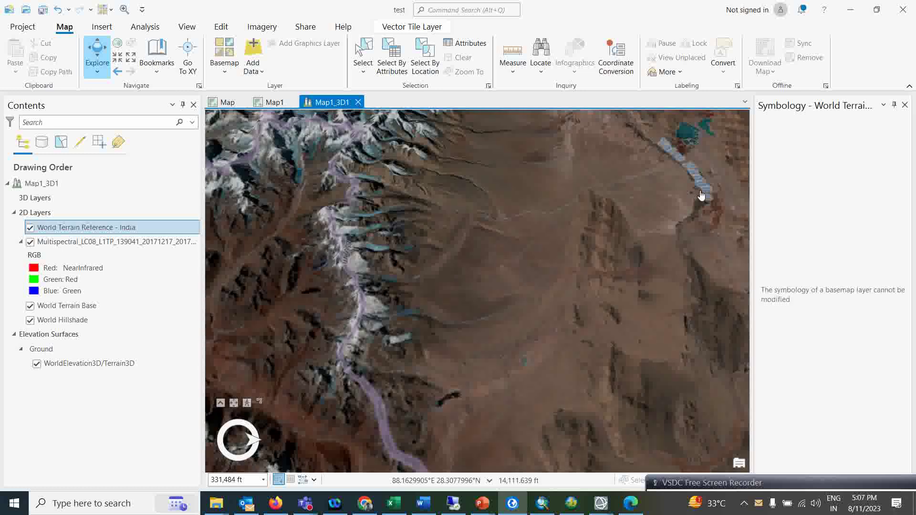
{"action": "middle_click_drag", "start_coordinate": [683, 187], "coordinate": [684, 182]}
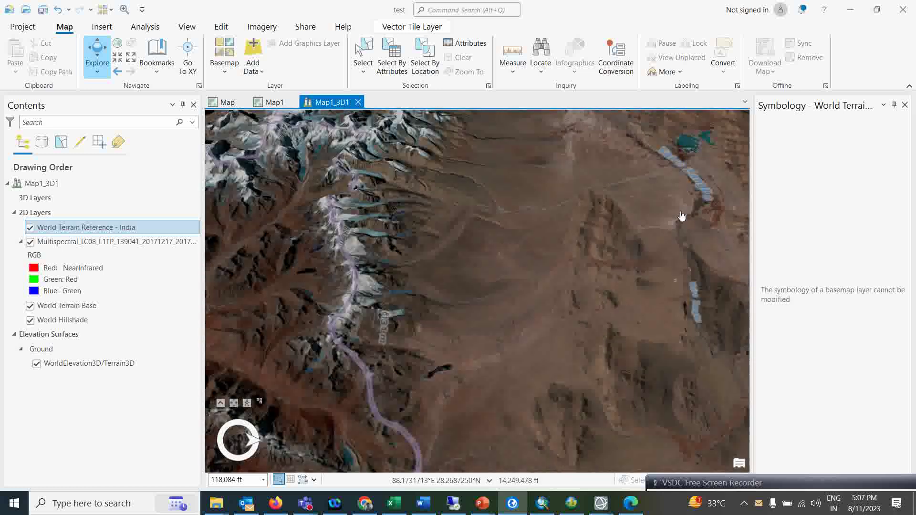
{"action": "middle_click_drag", "start_coordinate": [639, 284], "coordinate": [478, 274]}
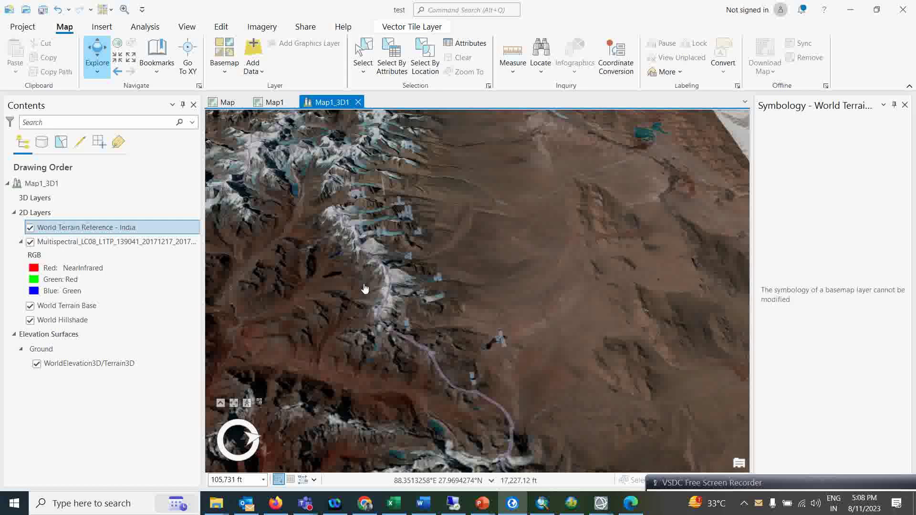
{"action": "middle_click_drag", "start_coordinate": [365, 288], "coordinate": [371, 253]}
{"action": "scroll", "coordinate": [362, 272], "scroll_direction": "up", "scroll_amount": 3}
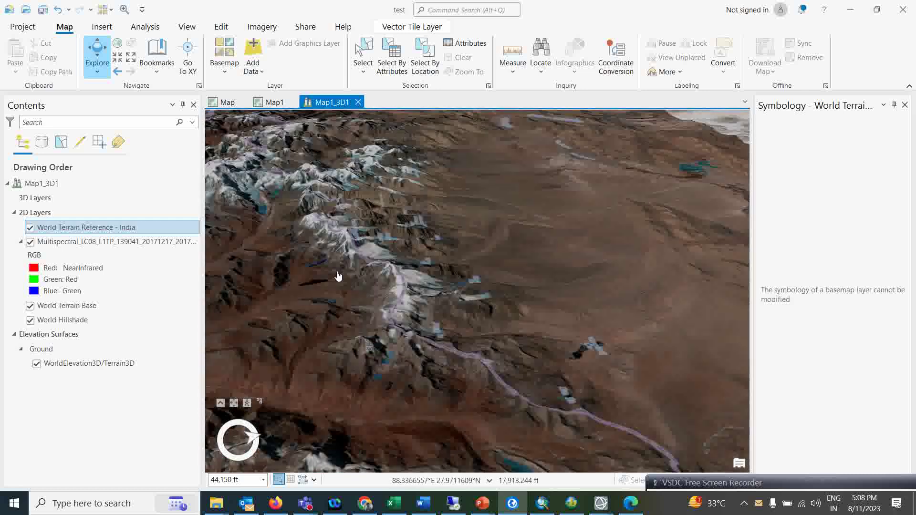
- Examine the high snow-covered peaks and the glacier valley beyond the ridge in close oblique view
{"action": "middle_click_drag", "start_coordinate": [365, 272], "coordinate": [319, 256]}
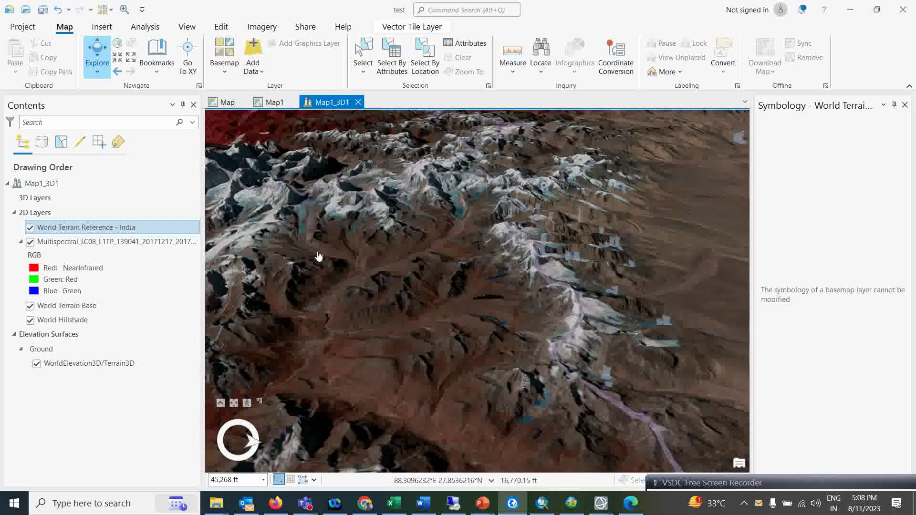
{"action": "left_click_drag", "start_coordinate": [367, 219], "coordinate": [507, 210]}
{"action": "middle_click_drag", "start_coordinate": [375, 273], "coordinate": [344, 276]}
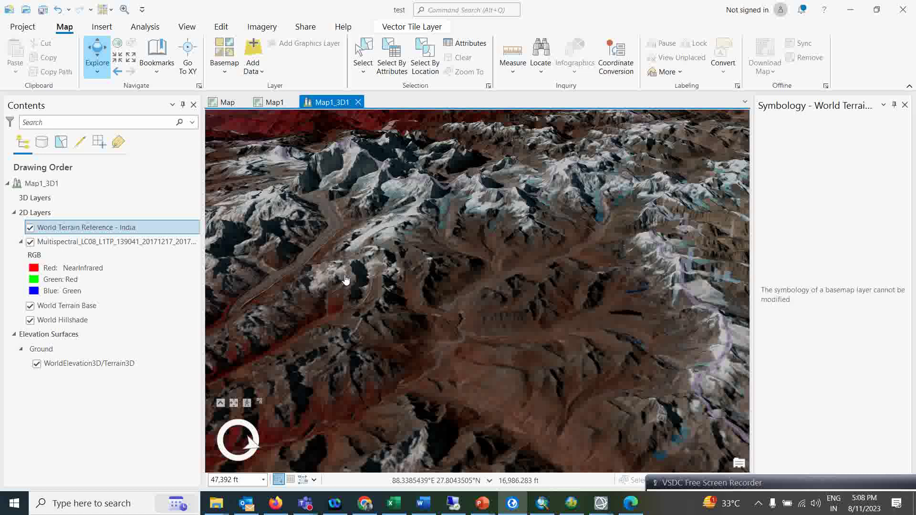
{"action": "left_click_drag", "start_coordinate": [363, 271], "coordinate": [460, 280]}
{"action": "left_click_drag", "start_coordinate": [341, 286], "coordinate": [482, 286]}
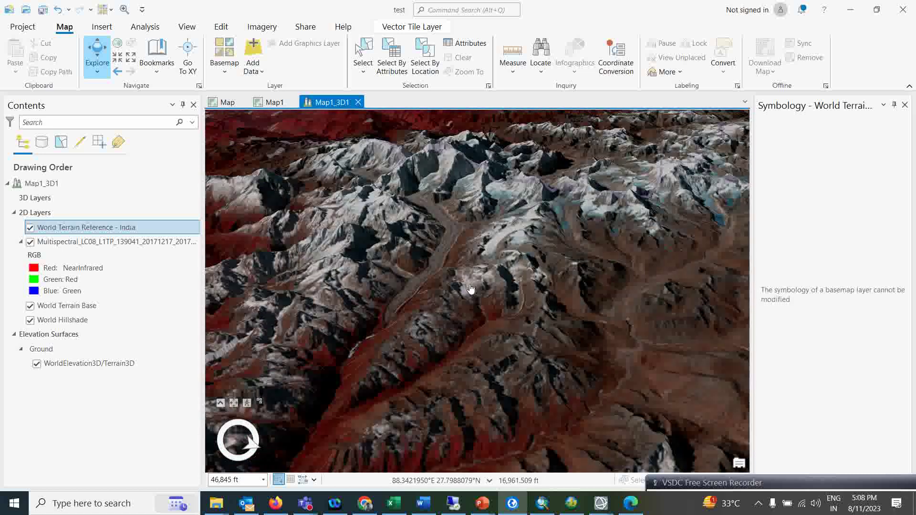
{"action": "left_click_drag", "start_coordinate": [339, 292], "coordinate": [480, 260]}
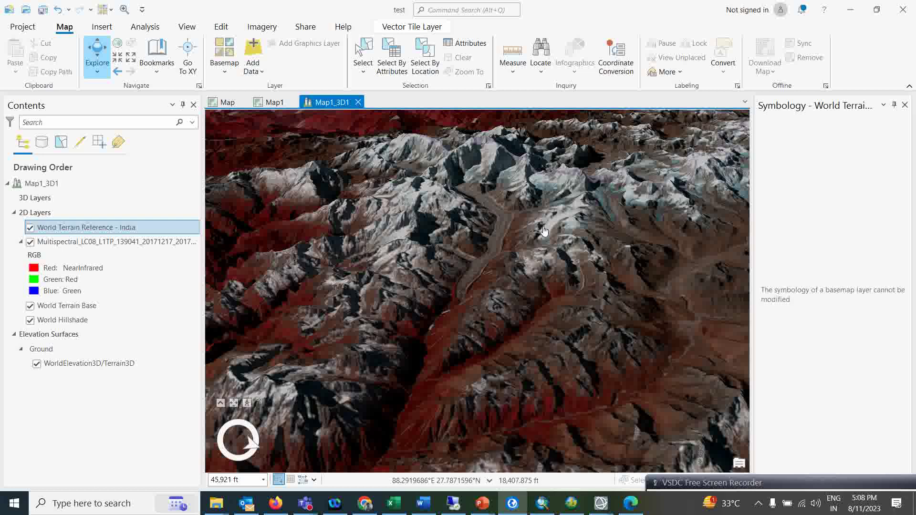
- Compare the ArcScene and ENVI surface views once more, and return to ArcGIS Pro to inspect the glacier valley at a lower angle
{"action": "mouse_move", "coordinate": [542, 503]}
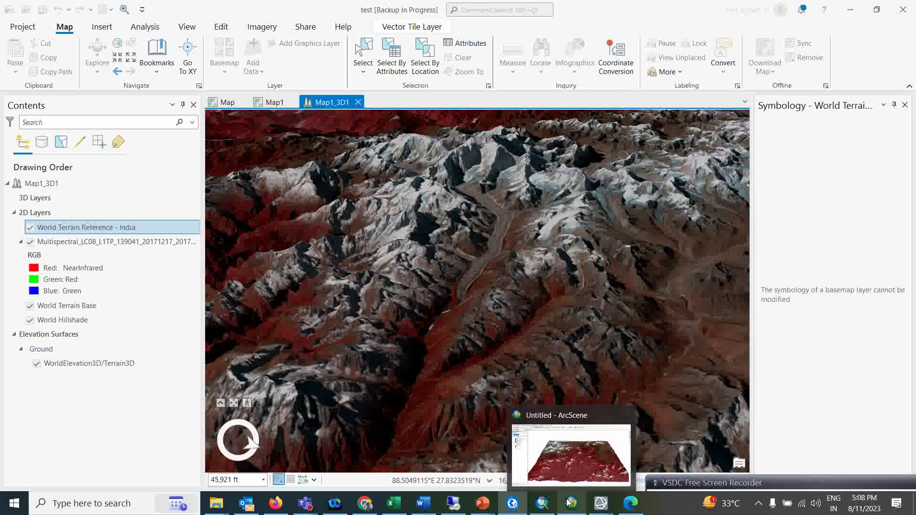
{"action": "left_click", "coordinate": [571, 472]}
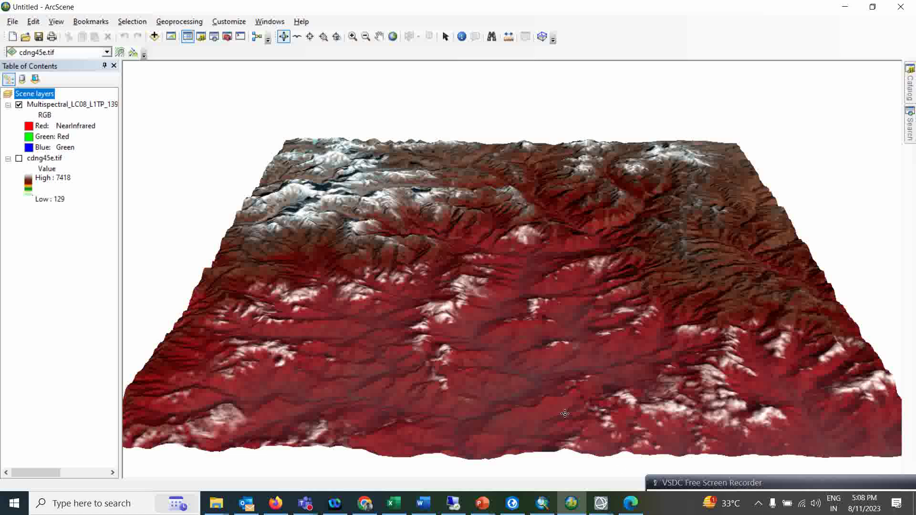
{"action": "mouse_move", "coordinate": [602, 505]}
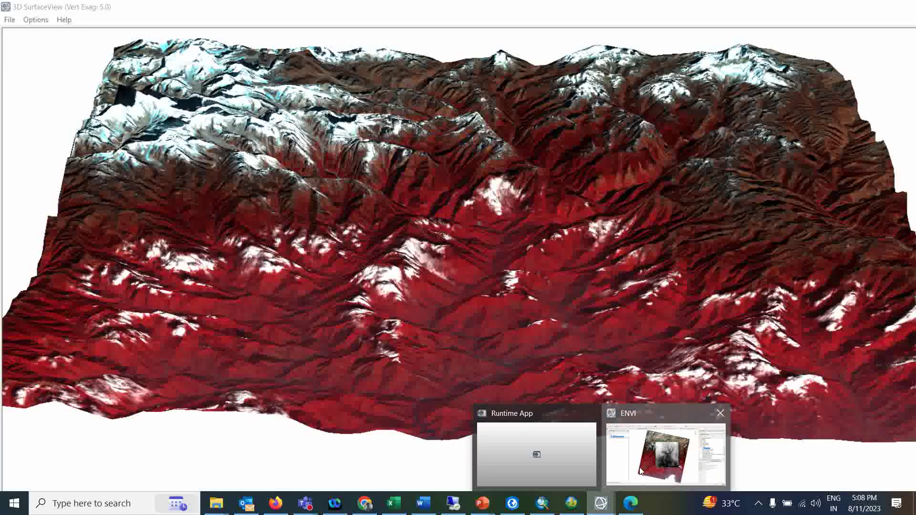
{"action": "left_click", "coordinate": [665, 459]}
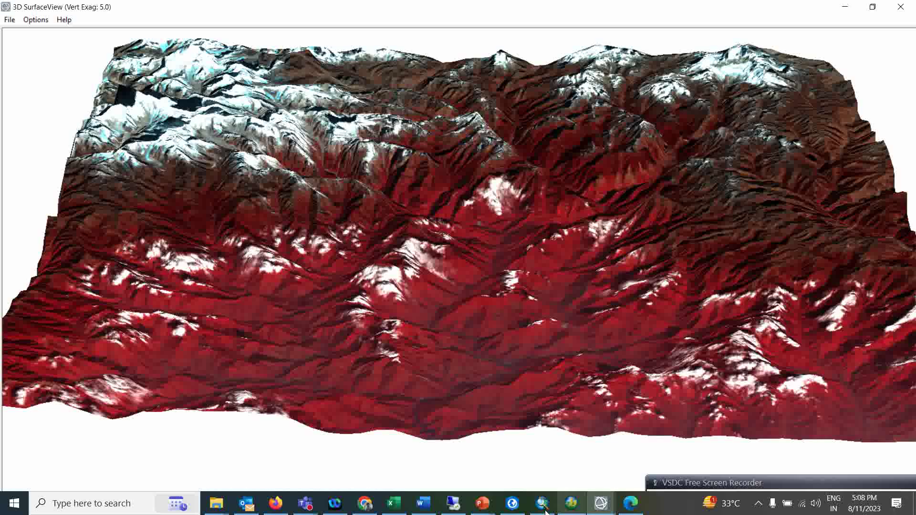
{"action": "left_click", "coordinate": [513, 503]}
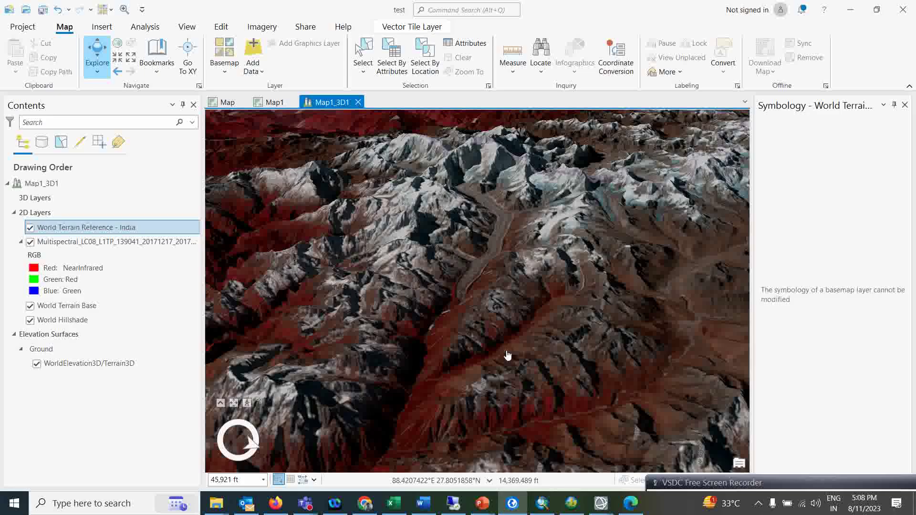
{"action": "middle_click_drag", "start_coordinate": [503, 364], "coordinate": [503, 361]}
{"action": "scroll", "coordinate": [503, 362], "scroll_direction": "up", "scroll_amount": 2}
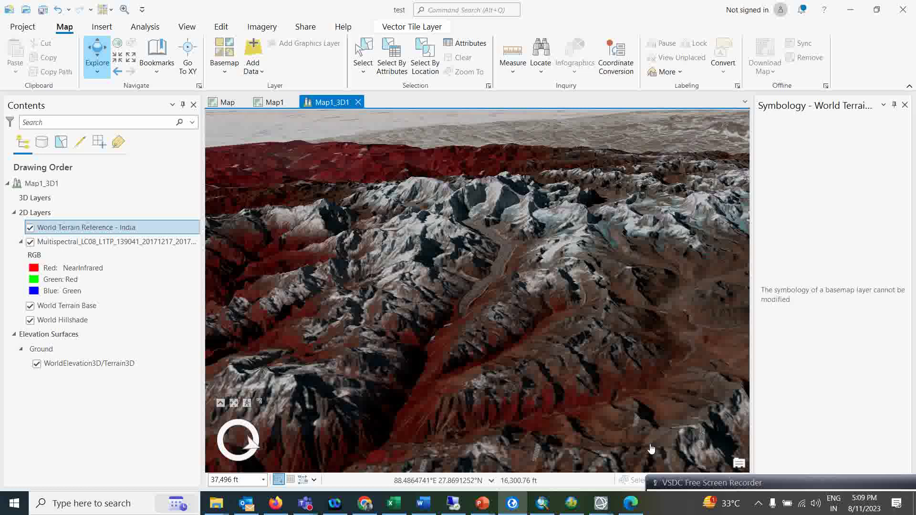
{"action": "mouse_move", "coordinate": [663, 483]}
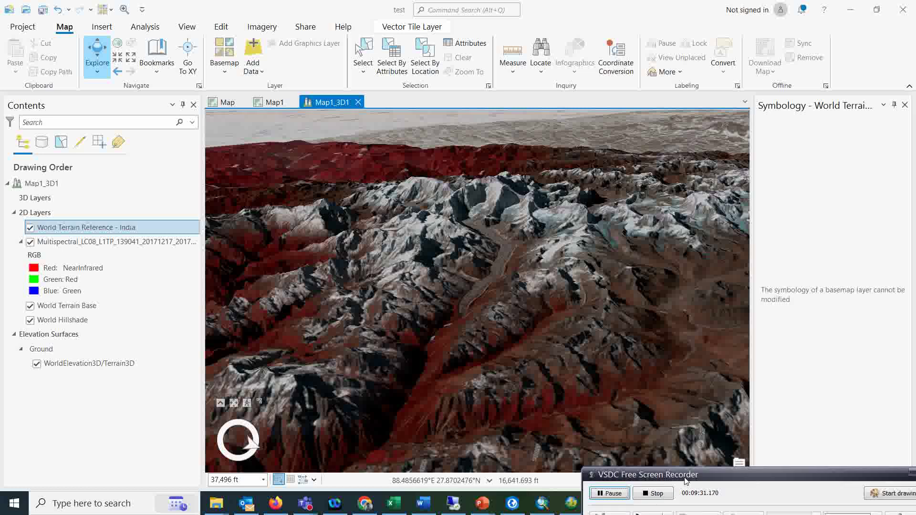